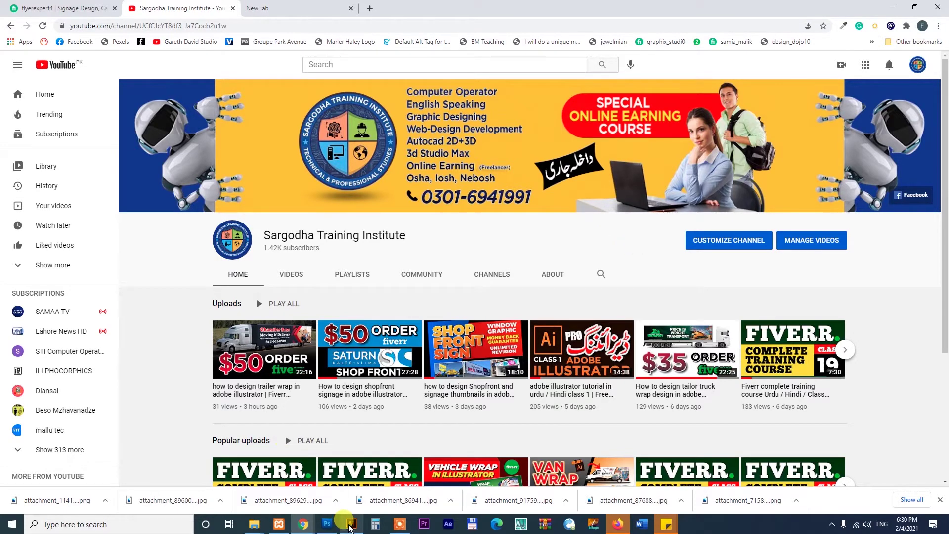
Switch from Chrome to the Illustrator document with the red-and-black business card and pan the view
{"action": "left_click", "coordinate": [351, 524]}
{"action": "left_click_drag", "start_coordinate": [513, 391], "coordinate": [525, 350]}
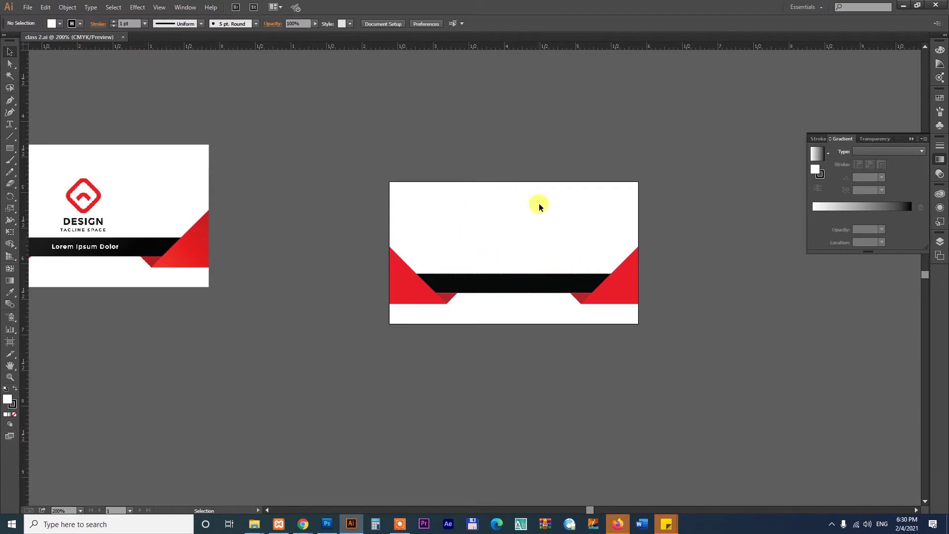
{"action": "left_click", "coordinate": [9, 366]}
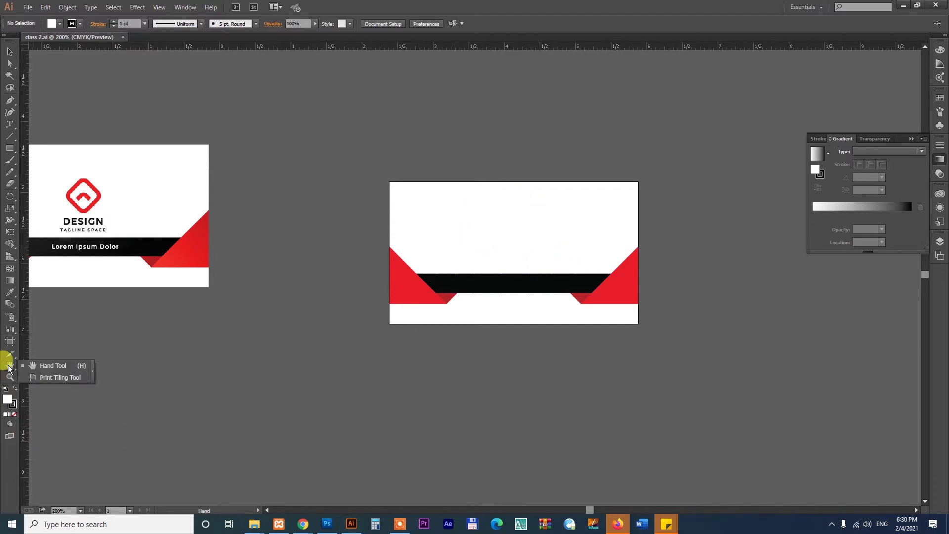
{"action": "left_click", "coordinate": [79, 364]}
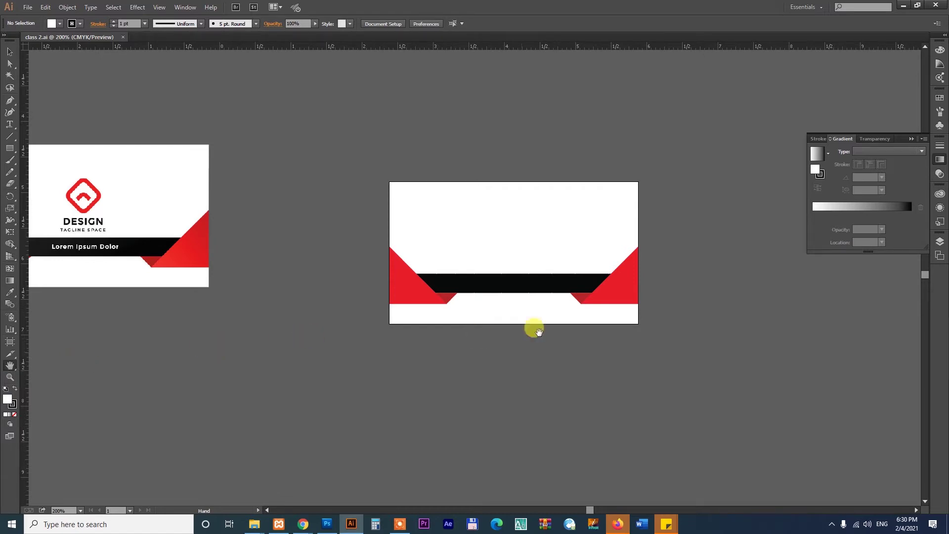
{"action": "mouse_move", "coordinate": [561, 281]}
{"action": "left_mouse_down"}
{"action": "mouse_move", "coordinate": [549, 320]}
{"action": "mouse_move", "coordinate": [256, 364]}
{"action": "mouse_move", "coordinate": [381, 220]}
{"action": "mouse_move", "coordinate": [647, 290]}
{"action": "mouse_move", "coordinate": [714, 358]}
{"action": "mouse_move", "coordinate": [523, 377]}
{"action": "mouse_move", "coordinate": [600, 328]}
{"action": "mouse_move", "coordinate": [614, 336]}
{"action": "mouse_move", "coordinate": [616, 364]}
{"action": "mouse_move", "coordinate": [582, 299]}
{"action": "mouse_move", "coordinate": [591, 214]}
{"action": "left_mouse_up"}
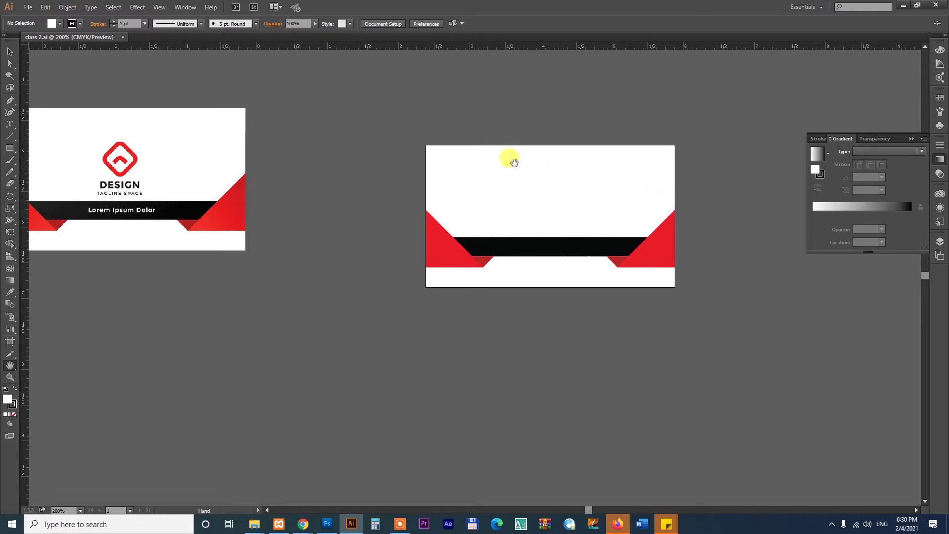
{"action": "left_click", "coordinate": [10, 52]}
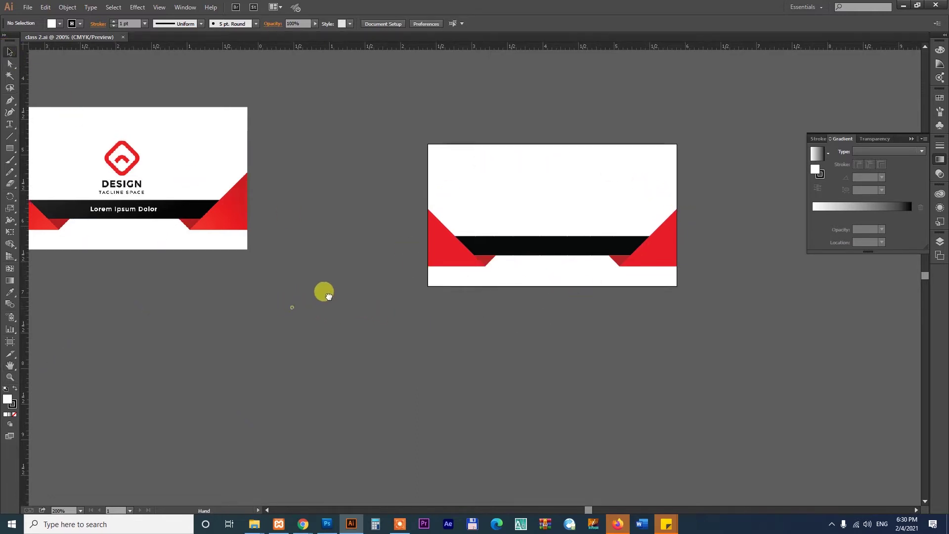
{"action": "left_click_drag", "start_coordinate": [324, 292], "coordinate": [407, 269]}
{"action": "left_click", "coordinate": [344, 193]}
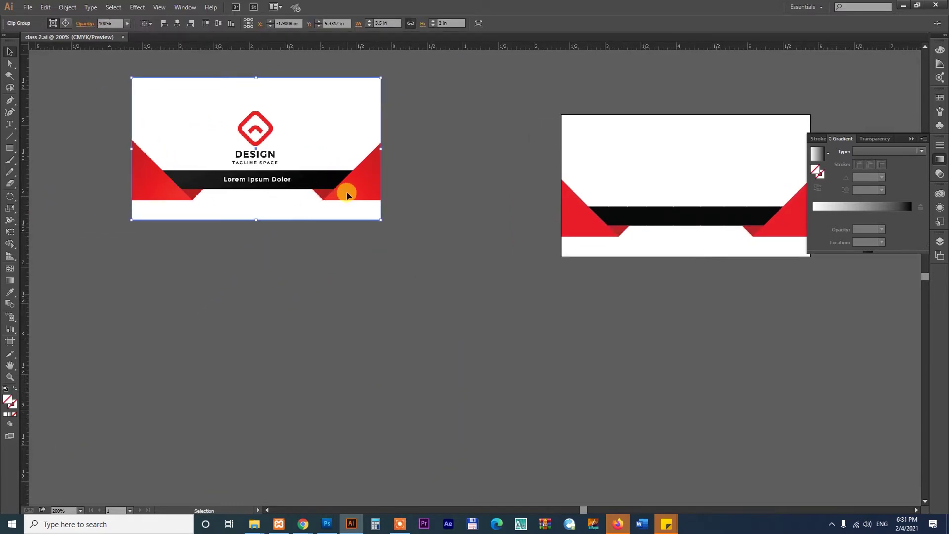
Release the reference image's clipping mask to reveal both front and back cards
{"action": "right_click", "coordinate": [346, 194]}
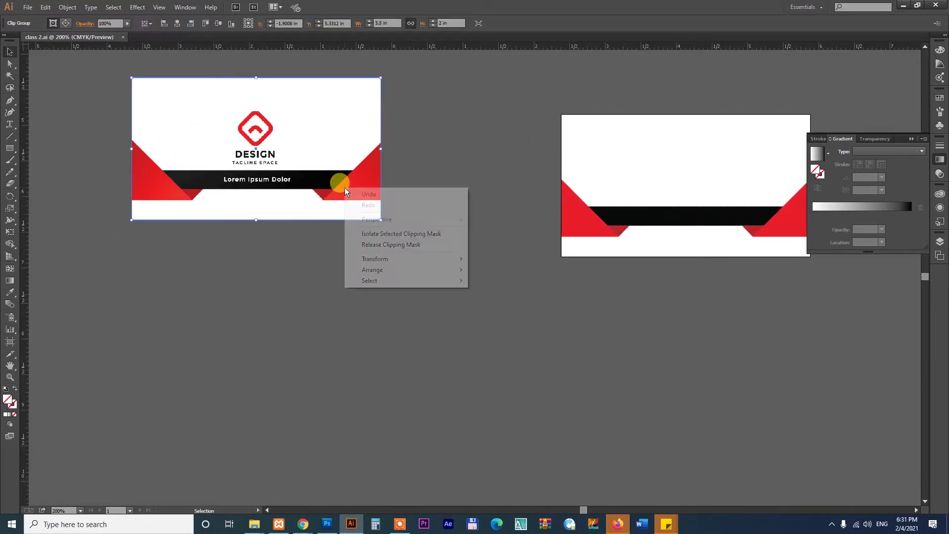
{"action": "left_click", "coordinate": [356, 244]}
{"action": "left_click", "coordinate": [492, 346]}
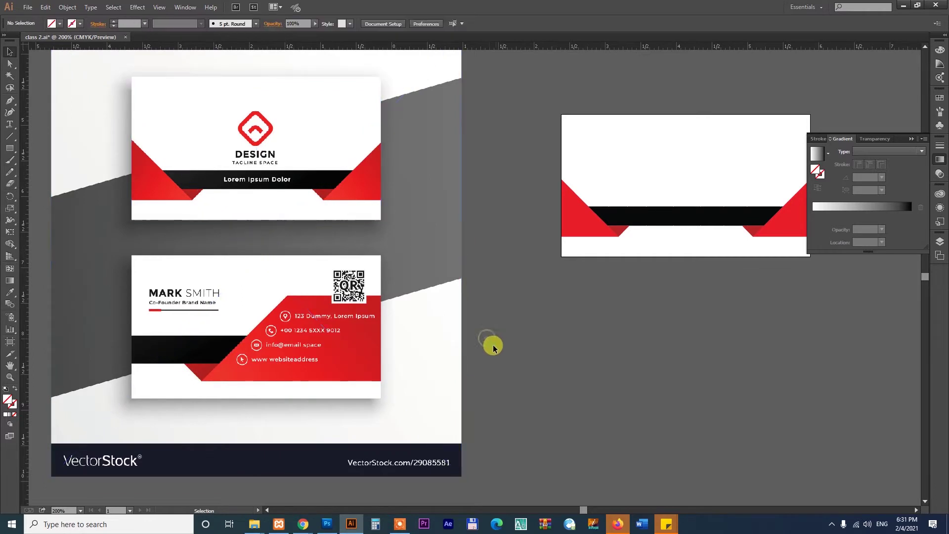
{"action": "left_click_drag", "start_coordinate": [411, 341], "coordinate": [418, 351]}
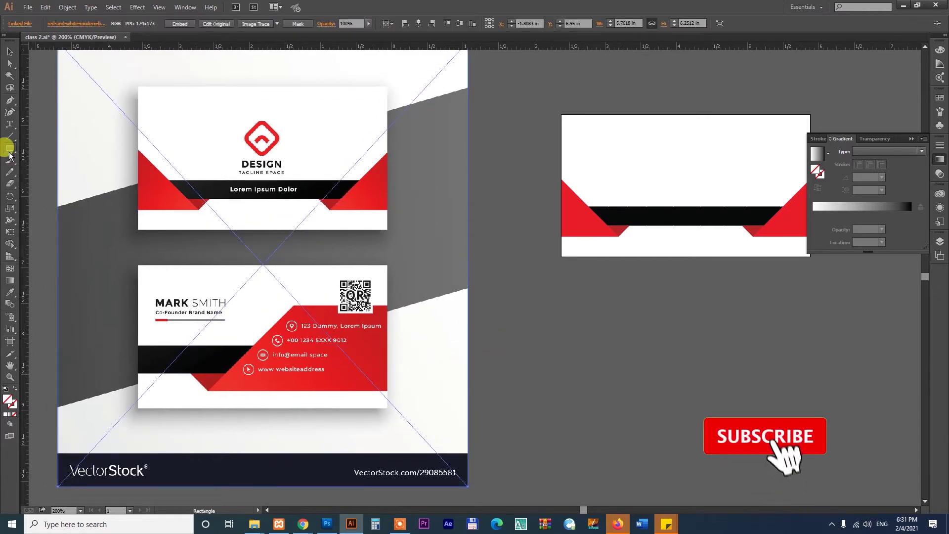
Draw a 3.5×2 in rectangle over the back card and clip the reference image to it
{"action": "left_click_drag", "start_coordinate": [10, 149], "coordinate": [43, 151]}
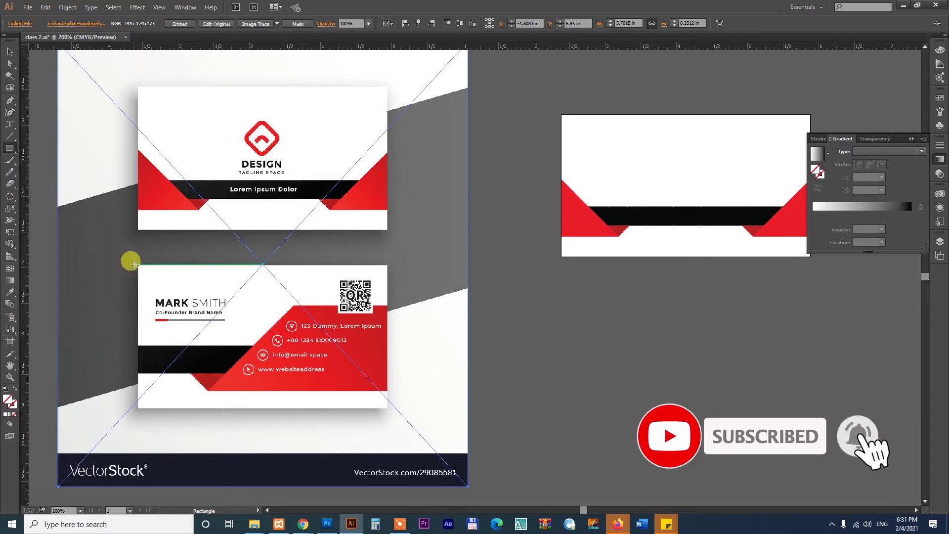
{"action": "left_click_drag", "start_coordinate": [138, 265], "coordinate": [387, 407]}
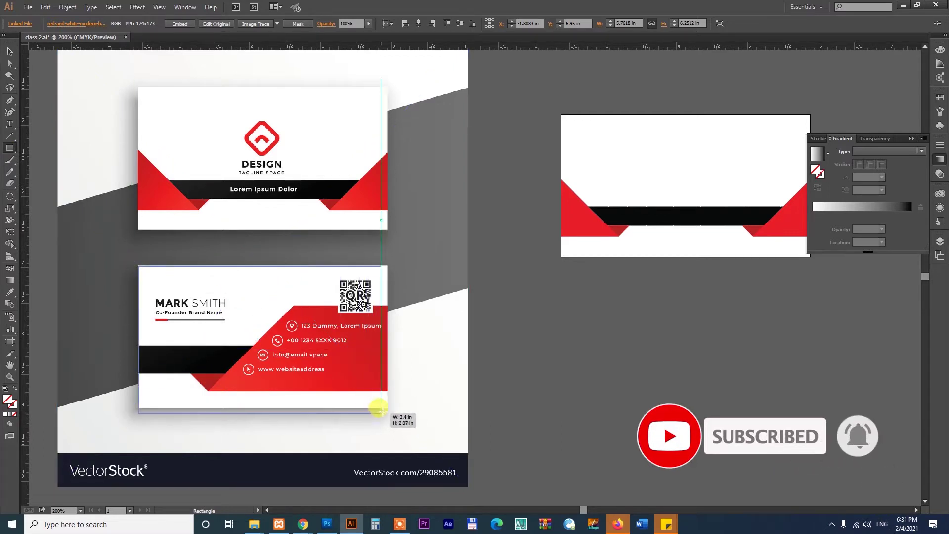
{"action": "key", "text": "v"}
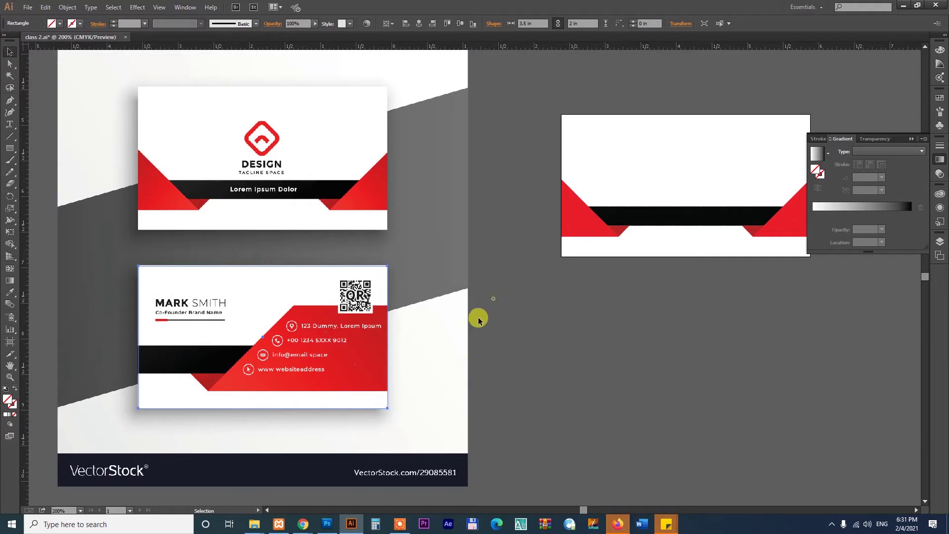
{"action": "left_click", "coordinate": [336, 349], "text": "shift"}
{"action": "right_click", "coordinate": [364, 313]}
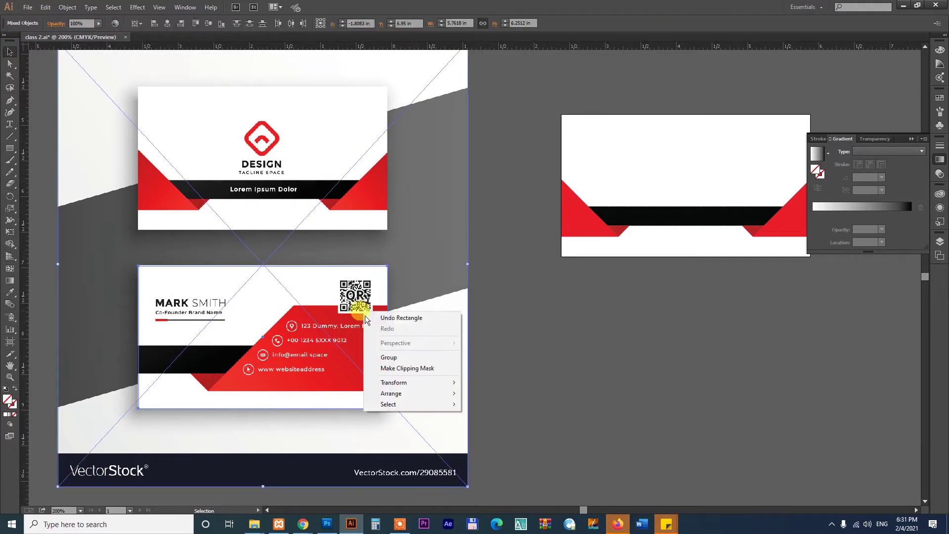
{"action": "left_click", "coordinate": [383, 369]}
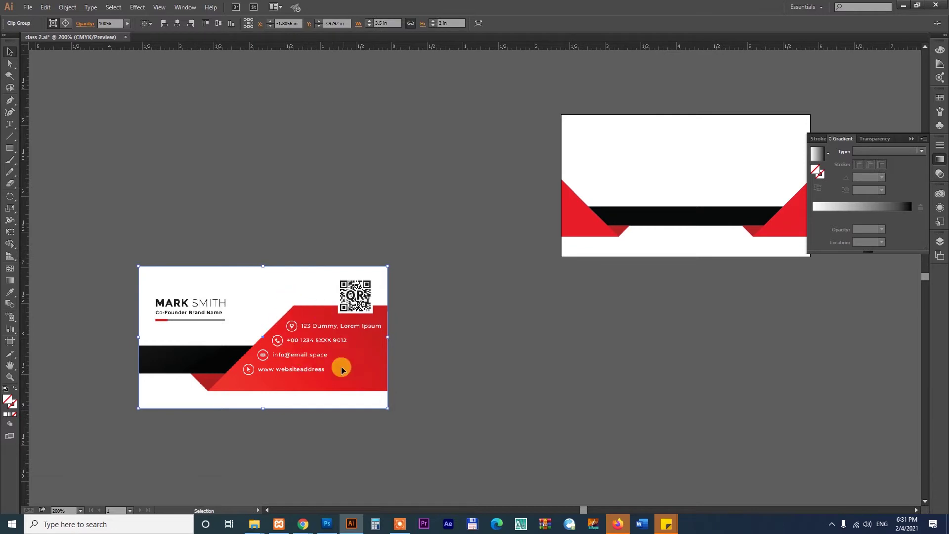
Move the back-card reference below the recreated front design
{"action": "left_click_drag", "start_coordinate": [339, 368], "coordinate": [346, 371]}
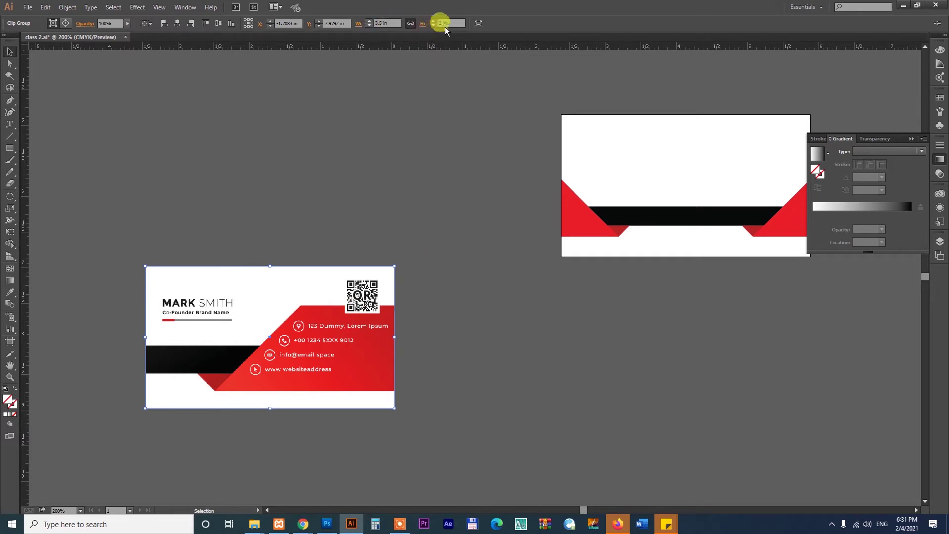
{"action": "left_click_drag", "start_coordinate": [296, 345], "coordinate": [708, 385]}
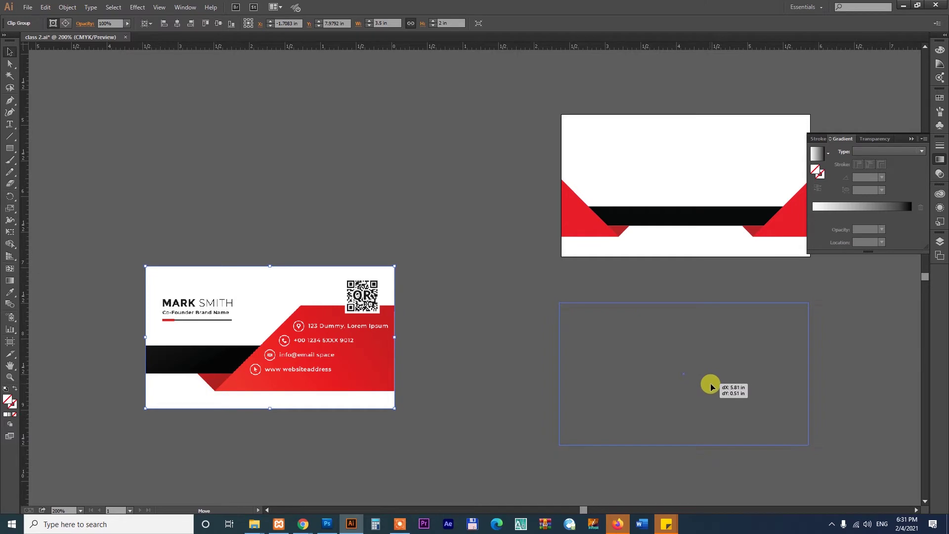
{"action": "left_click_drag", "start_coordinate": [710, 386], "coordinate": [711, 387]}
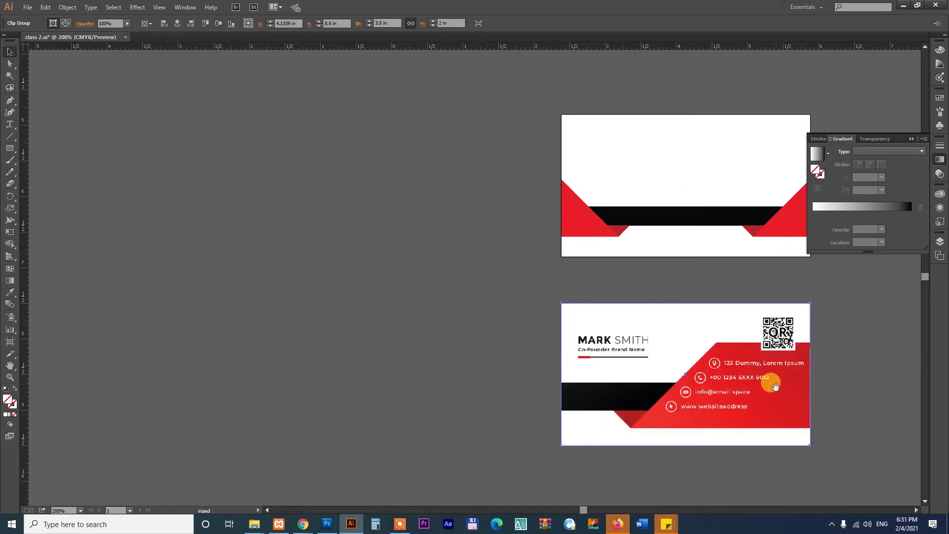
{"action": "left_click_drag", "start_coordinate": [774, 388], "coordinate": [491, 328]}
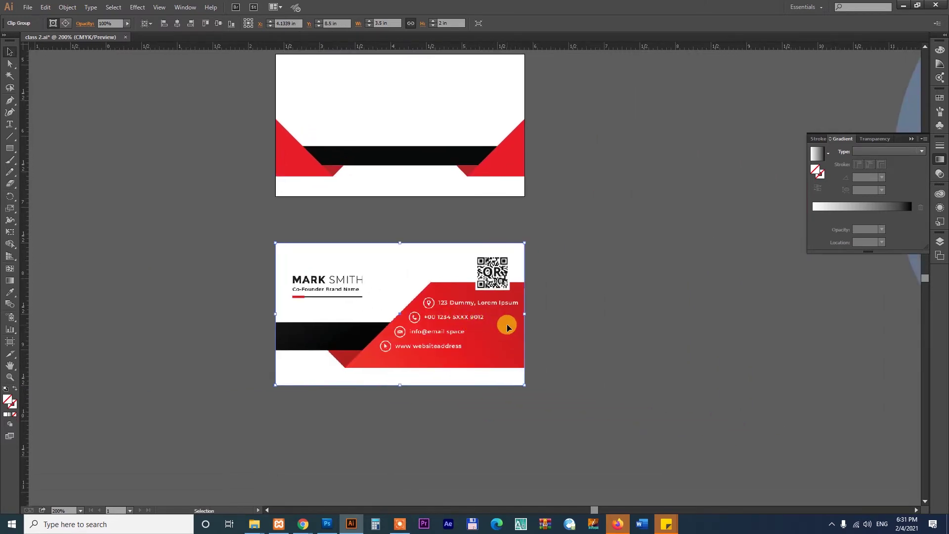
Zoom in on the back card and reselect it
{"action": "key", "text": "z"}
{"action": "left_click_drag", "start_coordinate": [256, 225], "coordinate": [549, 420]}
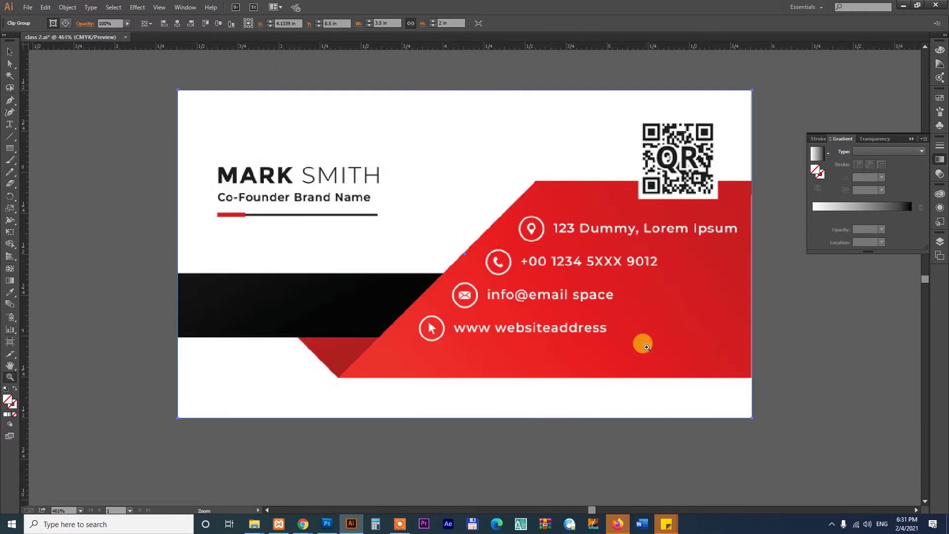
{"action": "left_click_drag", "start_coordinate": [679, 289], "coordinate": [653, 312]}
{"action": "key", "text": "v"}
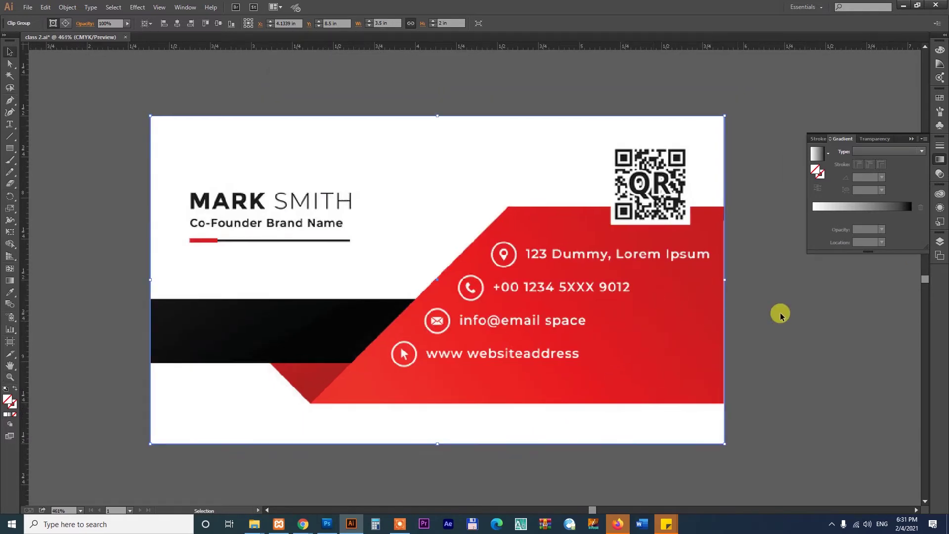
{"action": "left_click", "coordinate": [764, 309]}
{"action": "left_click", "coordinate": [664, 362]}
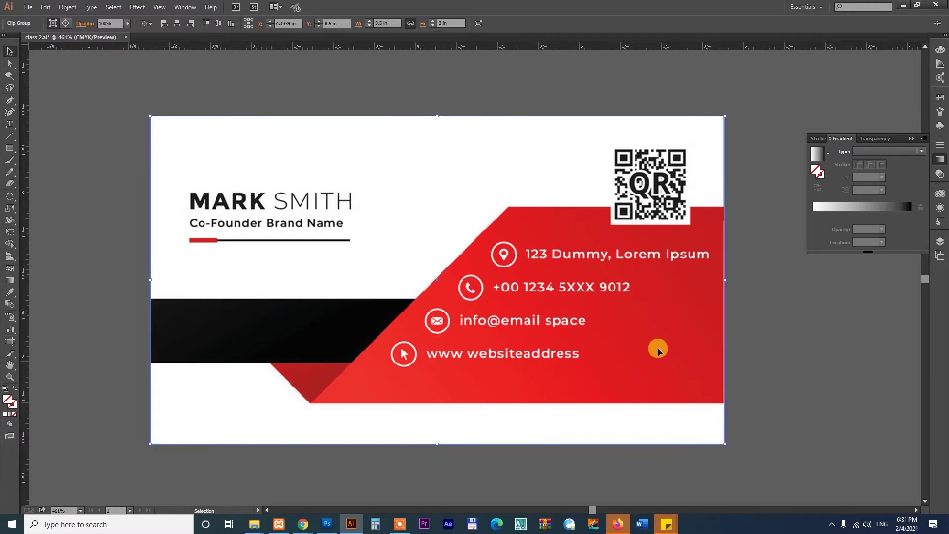
Alt+Shift-drag a duplicate of the back card to its left
{"action": "key", "text": "a"}
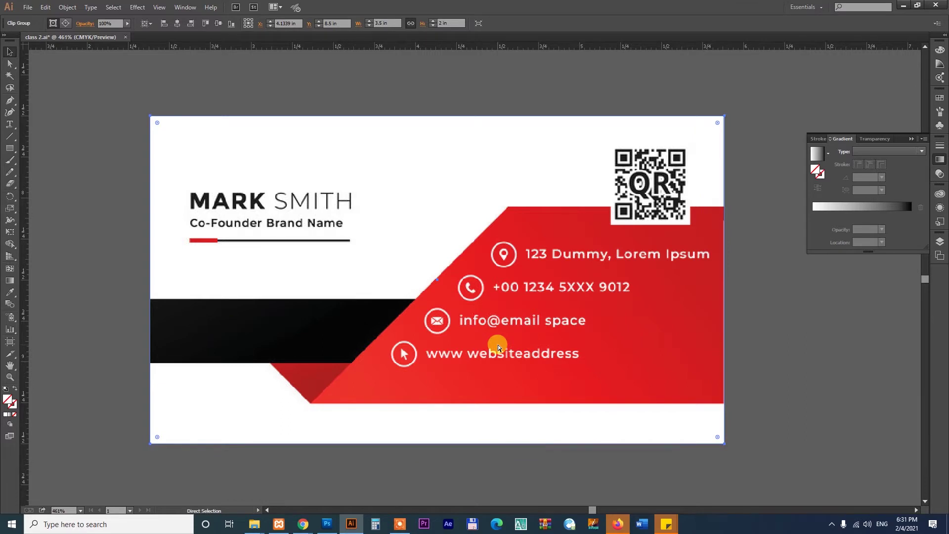
{"action": "key", "text": "ctrl+minus"}
{"action": "key", "text": "ctrl+minus"}
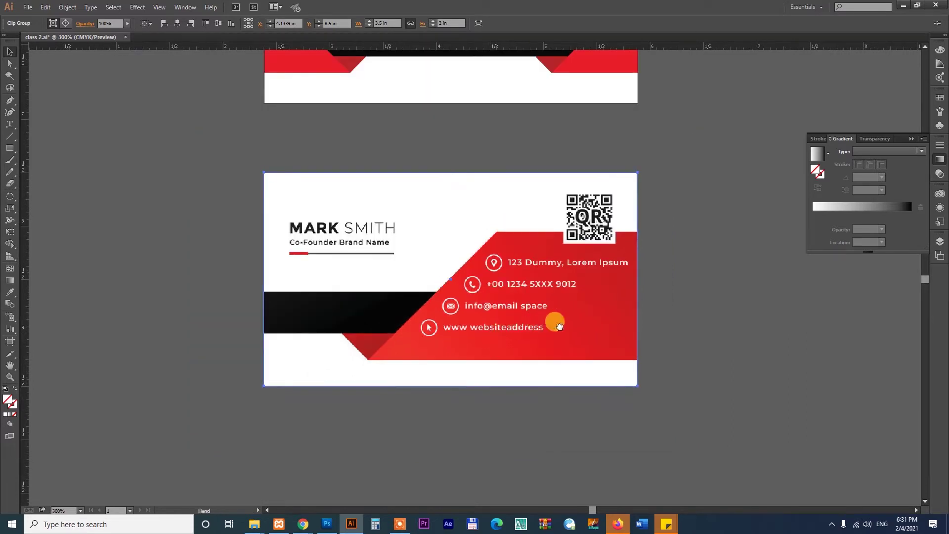
{"action": "left_click_drag", "start_coordinate": [559, 326], "coordinate": [660, 341]}
{"action": "left_click_drag", "start_coordinate": [714, 302], "coordinate": [307, 304]}
Fade the original back-card reference to 40% opacity in the Transparency panel
{"action": "scroll", "coordinate": [593, 306], "scroll_direction": "right", "scroll_amount": 1}
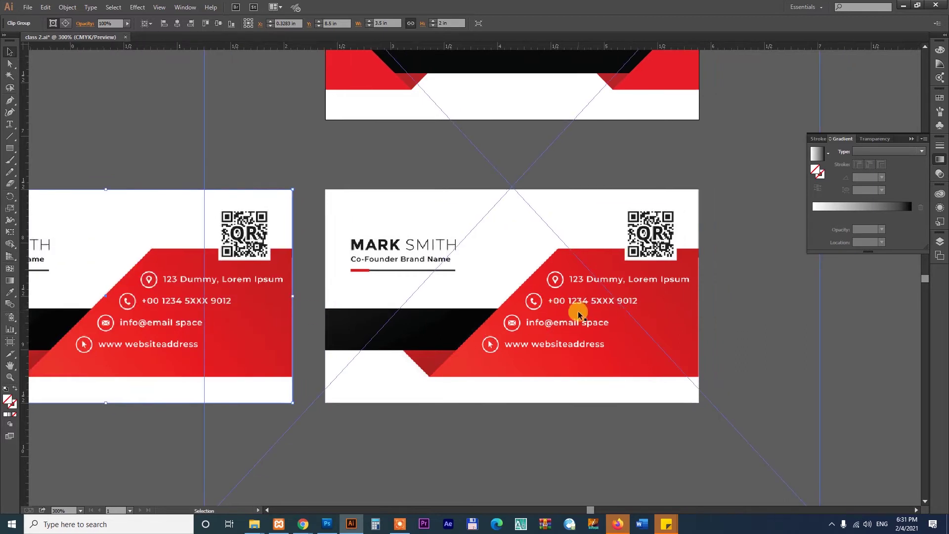
{"action": "left_click", "coordinate": [578, 315]}
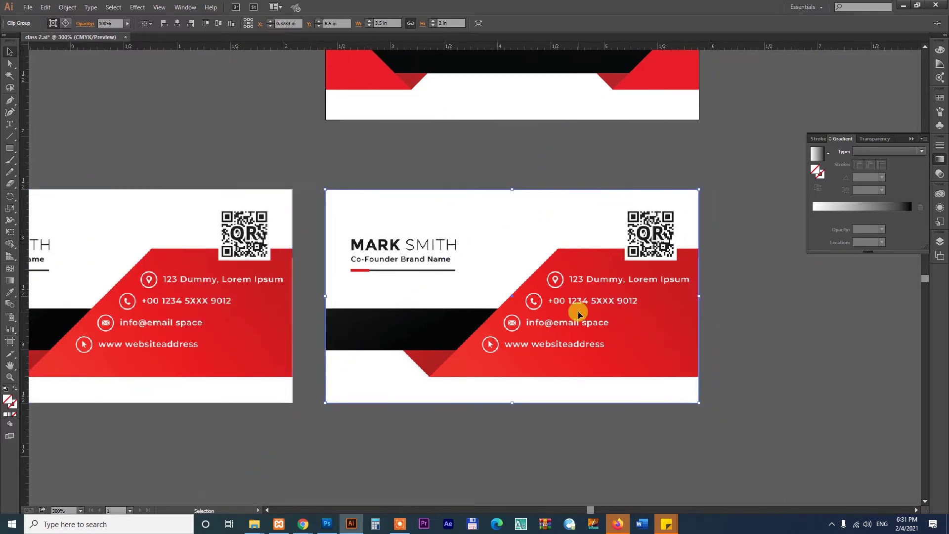
{"action": "left_click", "coordinate": [887, 141]}
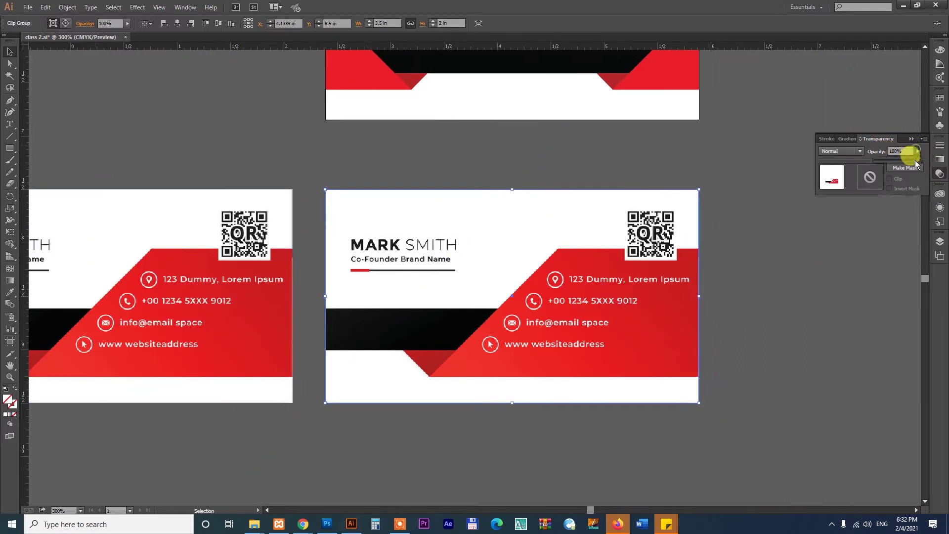
{"action": "left_click_drag", "start_coordinate": [905, 162], "coordinate": [908, 169]}
{"action": "type", "text": "40"}
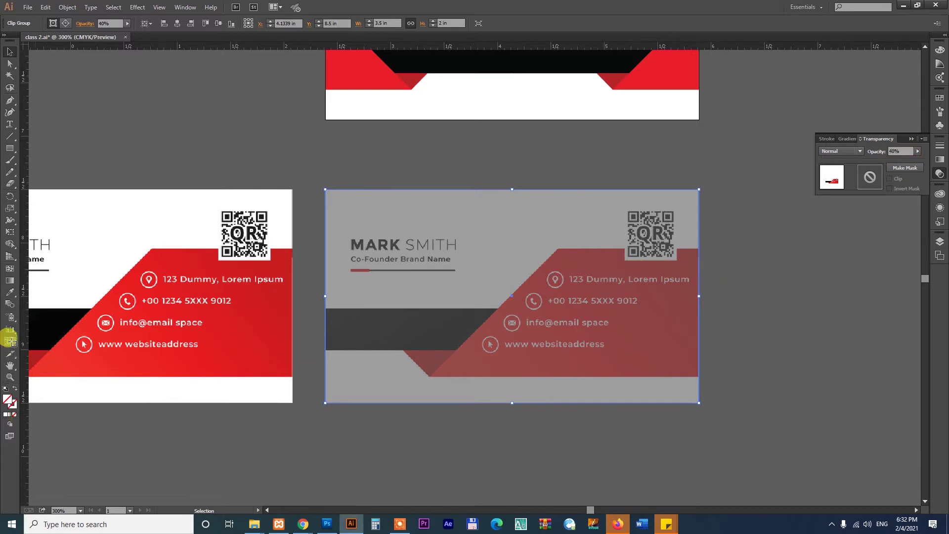
{"action": "left_click", "coordinate": [10, 340]}
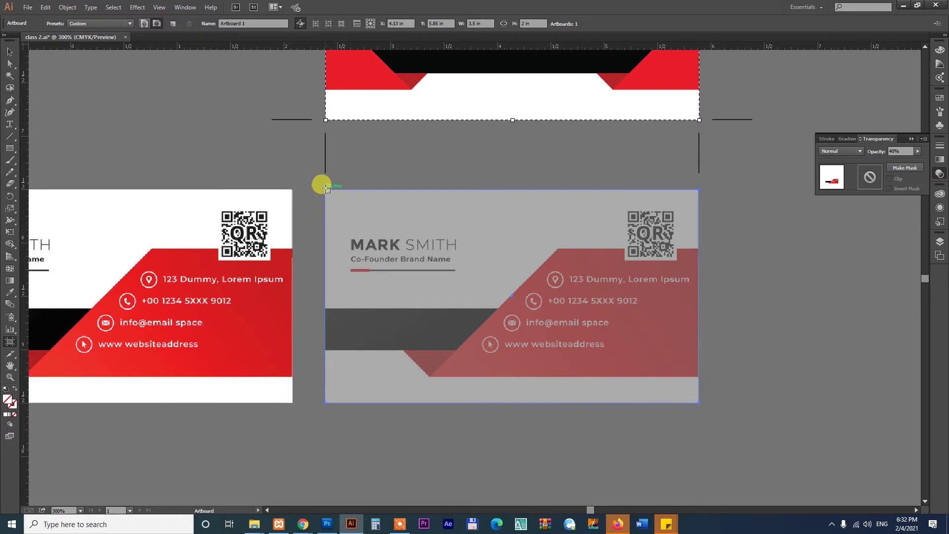
Draw a new artboard around the faded card and move the card inside it
{"action": "left_click_drag", "start_coordinate": [327, 190], "coordinate": [699, 388]}
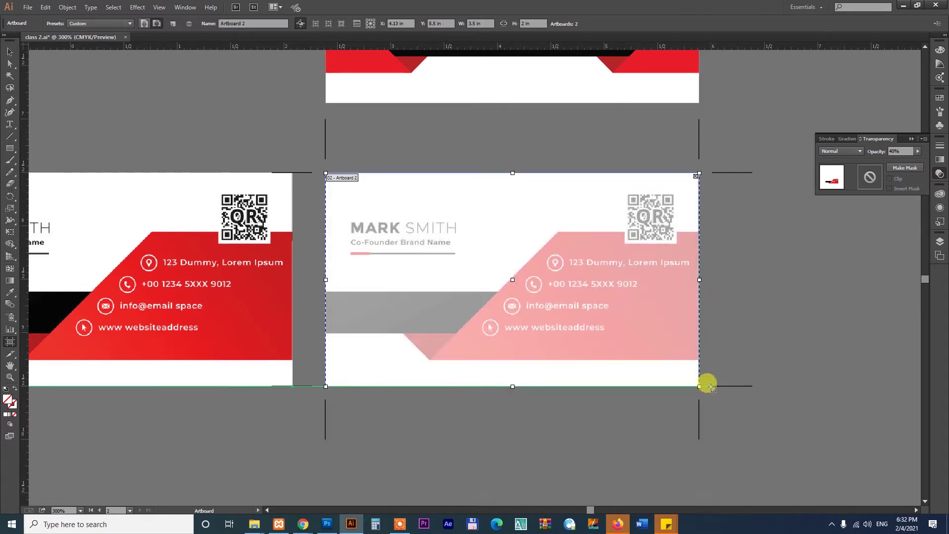
{"action": "key", "text": "Escape"}
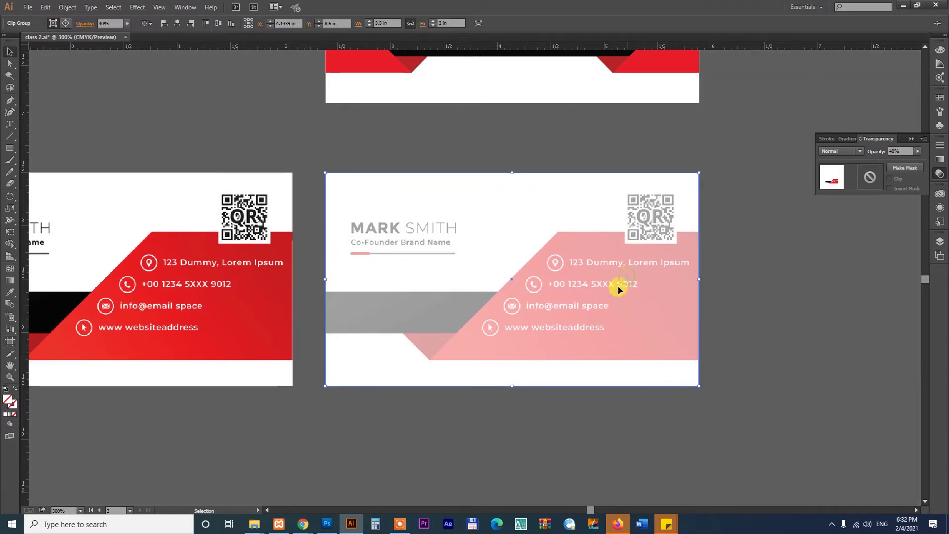
{"action": "left_click_drag", "start_coordinate": [627, 280], "coordinate": [788, 392]}
{"action": "left_click_drag", "start_coordinate": [742, 369], "coordinate": [580, 257]}
{"action": "key", "text": "ctrl+shift+a"}
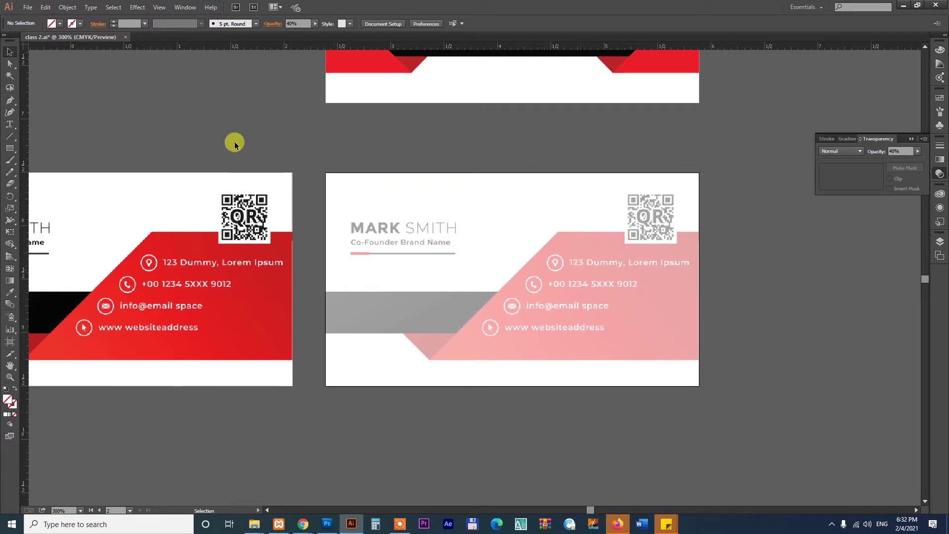
Zoom in on the faded card and draw a green-filled rectangle over the pink panel
{"action": "left_click", "coordinate": [231, 262]}
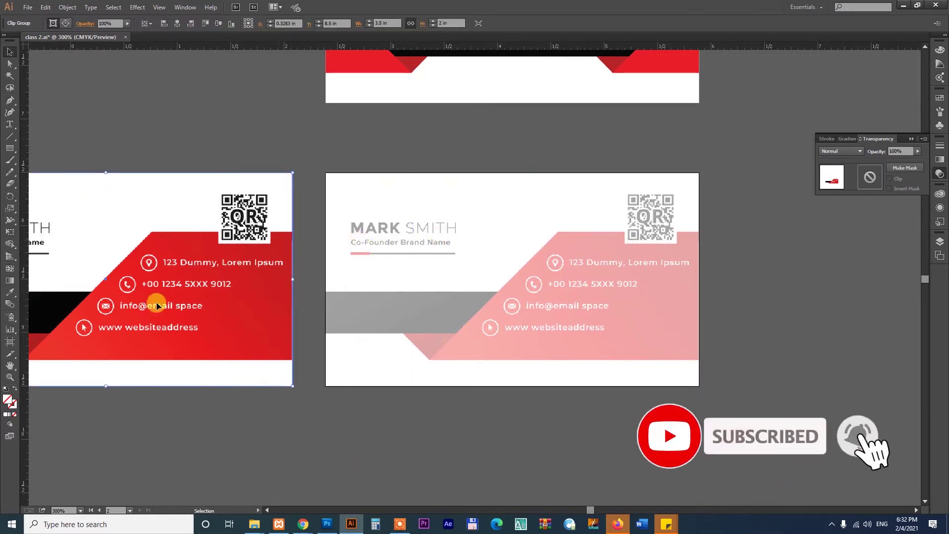
{"action": "left_click_drag", "start_coordinate": [622, 330], "coordinate": [645, 360]}
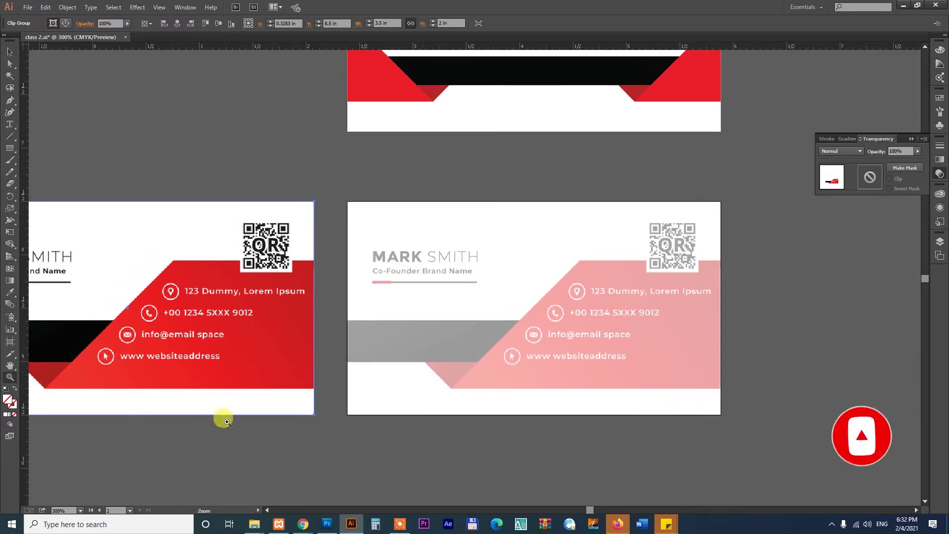
{"action": "left_click", "coordinate": [9, 377]}
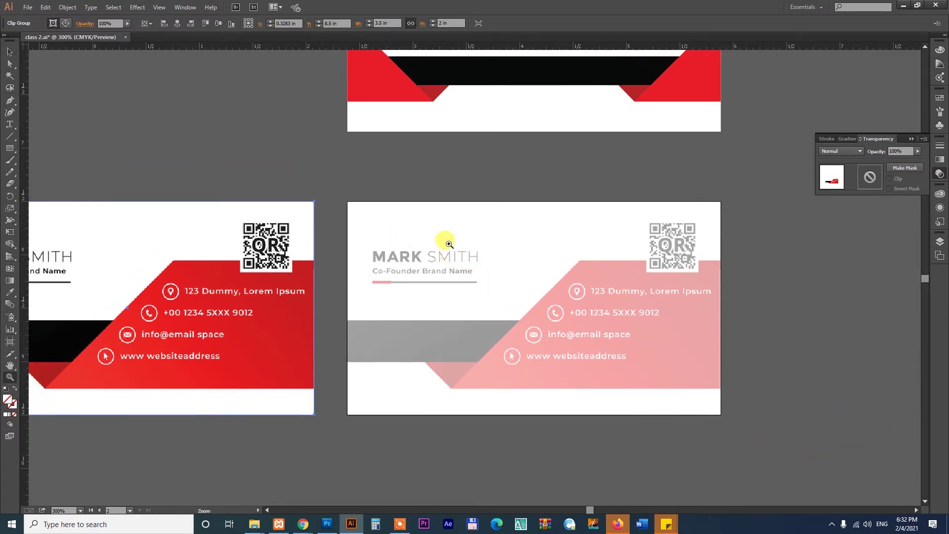
{"action": "left_click_drag", "start_coordinate": [400, 225], "coordinate": [751, 426]}
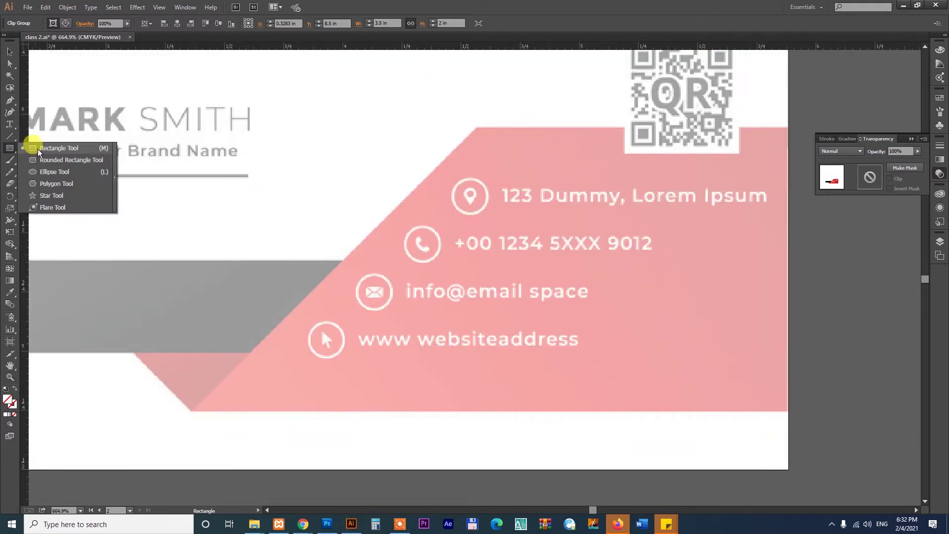
{"action": "left_click_drag", "start_coordinate": [8, 150], "coordinate": [34, 150]}
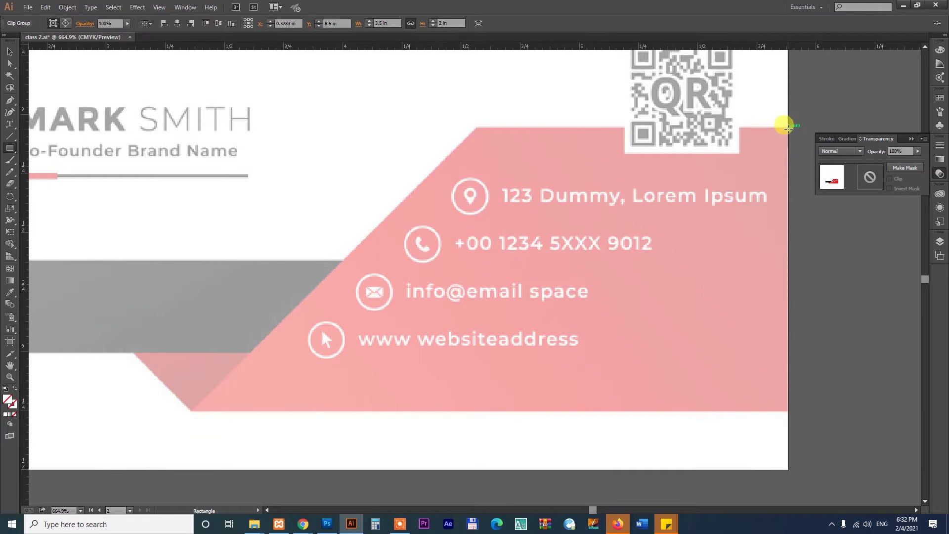
{"action": "left_click_drag", "start_coordinate": [788, 127], "coordinate": [477, 412]}
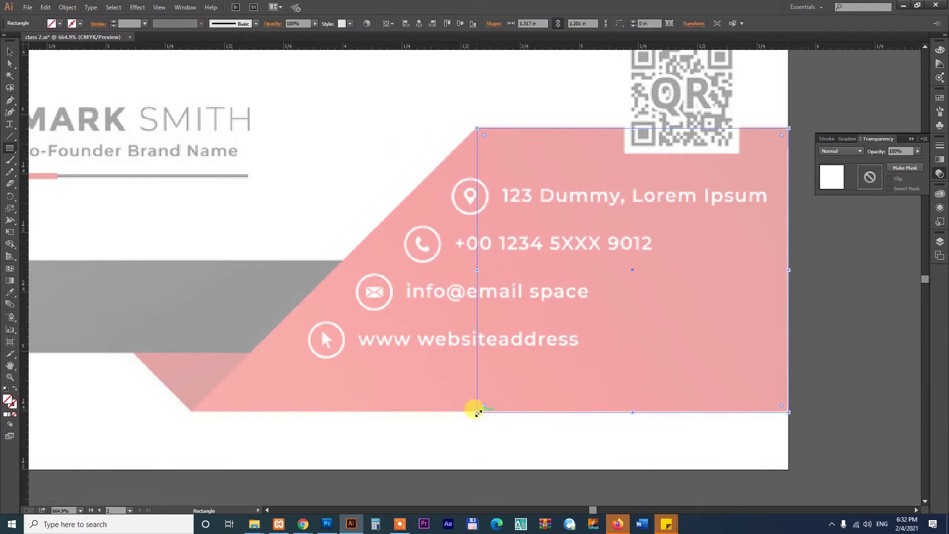
{"action": "left_click", "coordinate": [940, 97]}
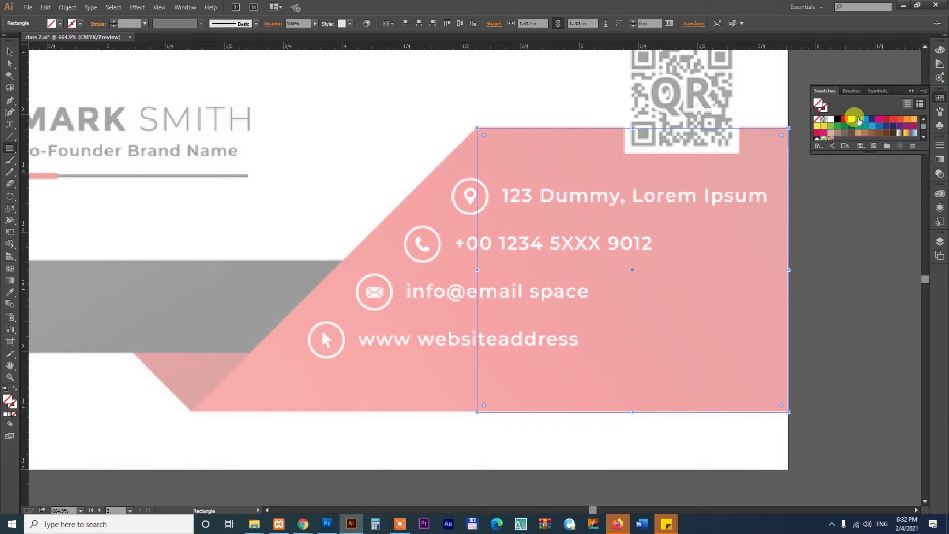
{"action": "left_click", "coordinate": [858, 119]}
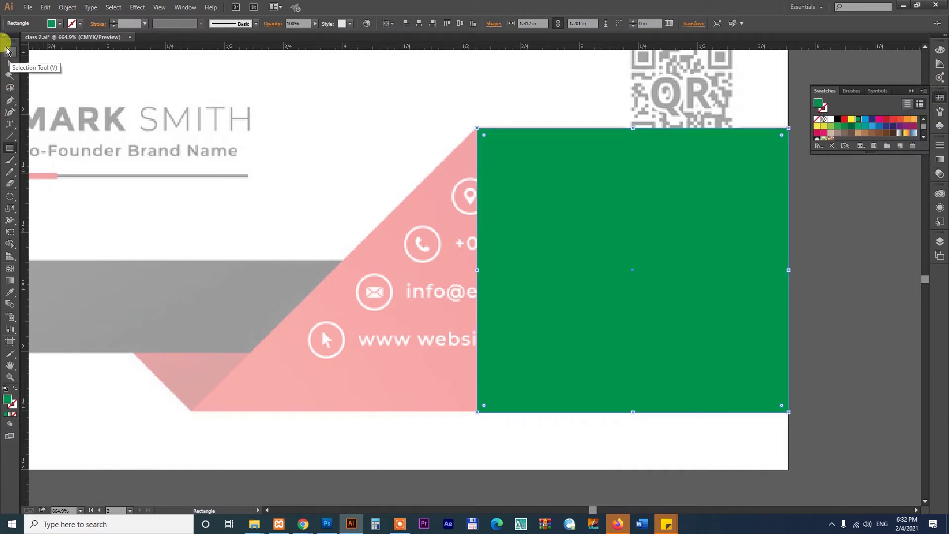
Drag the rectangle's bottom-left anchor to the pink panel's lower-left tip, slanting its side
{"action": "left_click", "coordinate": [9, 63]}
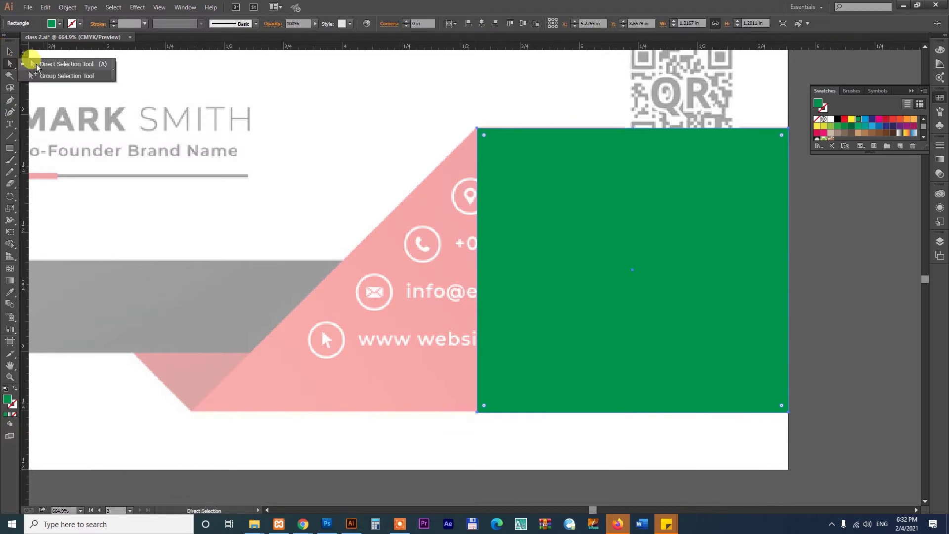
{"action": "left_click", "coordinate": [477, 412]}
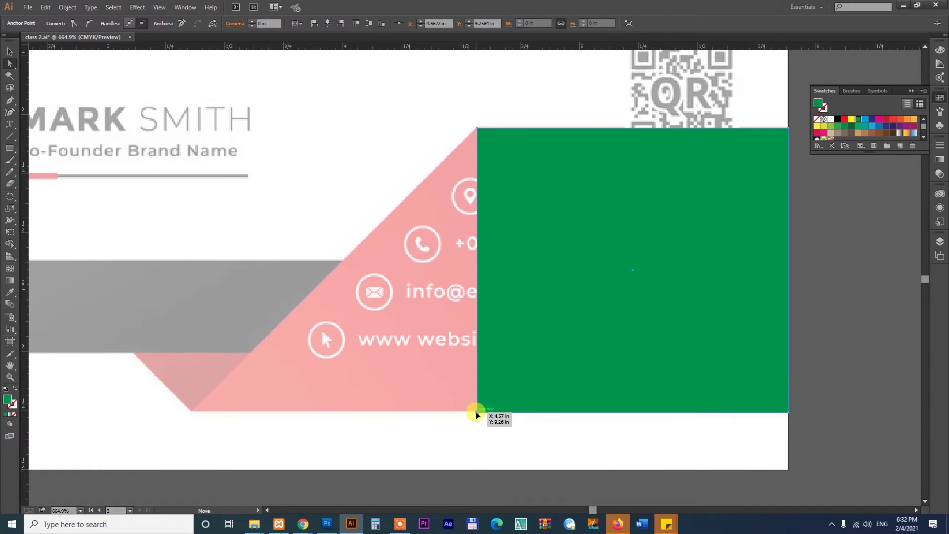
{"action": "left_click_drag", "start_coordinate": [477, 412], "coordinate": [189, 412]}
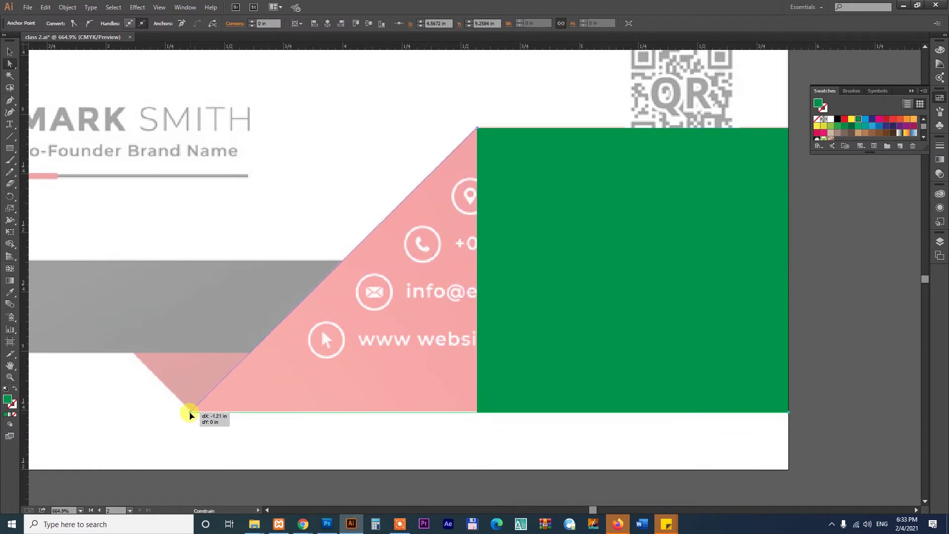
{"action": "left_click_drag", "start_coordinate": [190, 414], "coordinate": [195, 413]}
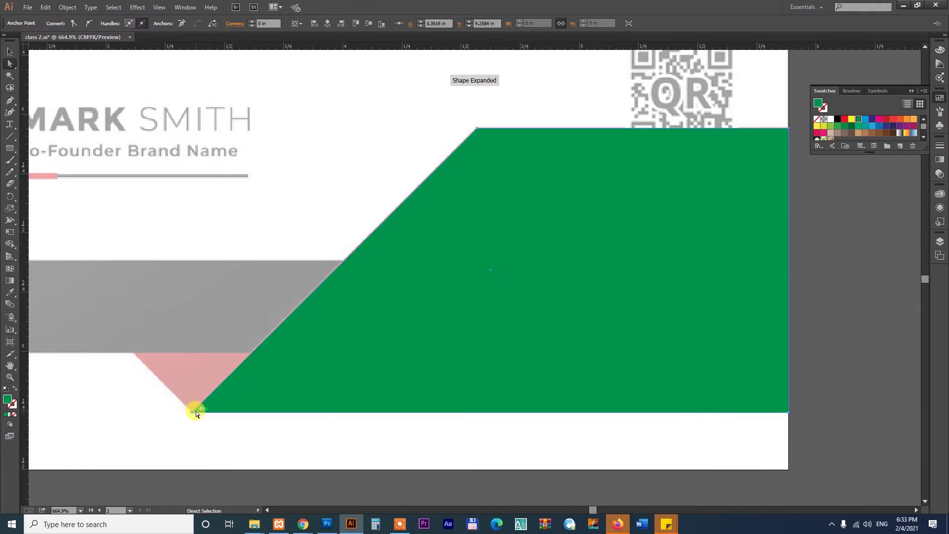
{"action": "key", "text": "v"}
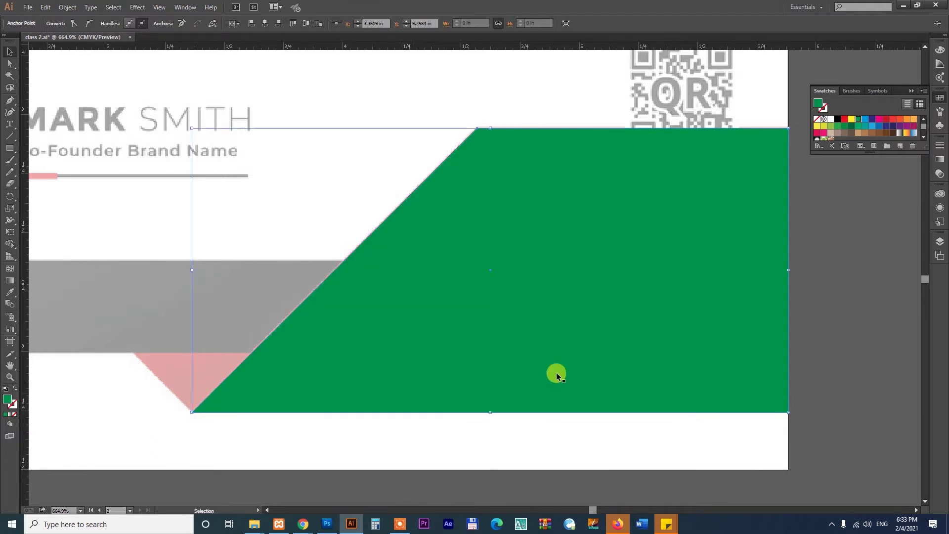
{"action": "left_click", "coordinate": [866, 342]}
{"action": "left_click", "coordinate": [549, 283]}
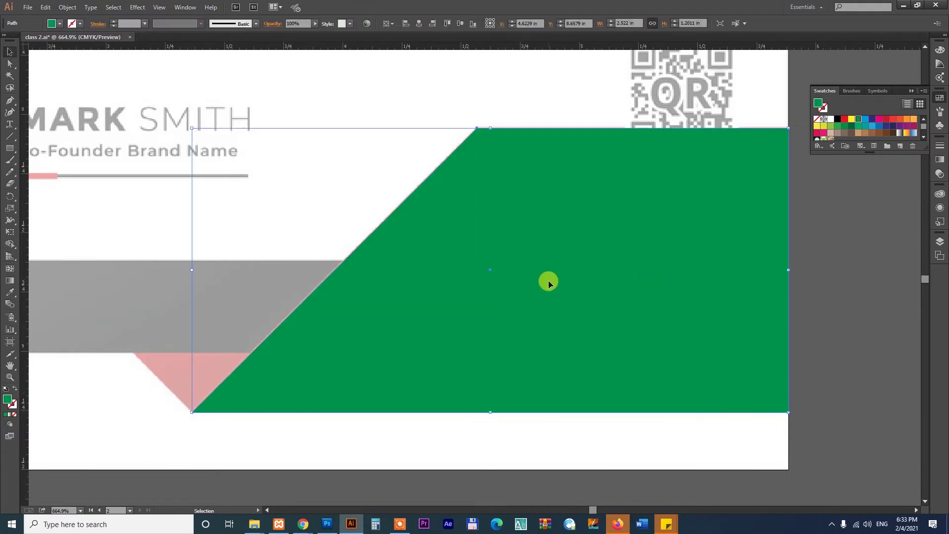
Lock the green shape and zoom in on the small pink triangle
{"action": "left_click", "coordinate": [67, 8]}
{"action": "mouse_move", "coordinate": [79, 66]}
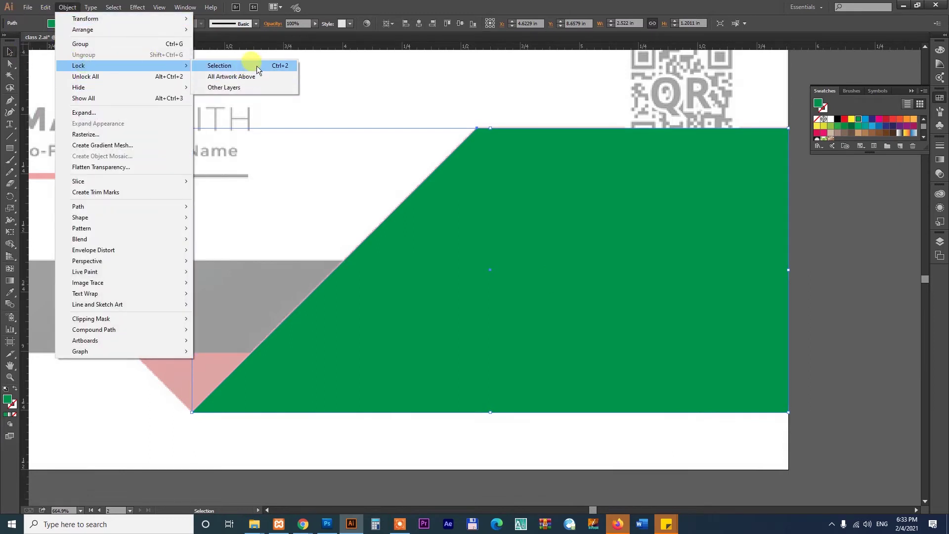
{"action": "left_click", "coordinate": [220, 66]}
{"action": "scroll", "coordinate": [574, 326], "scroll_direction": "down", "scroll_amount": 2}
{"action": "scroll", "coordinate": [574, 327], "scroll_direction": "left", "scroll_amount": 5}
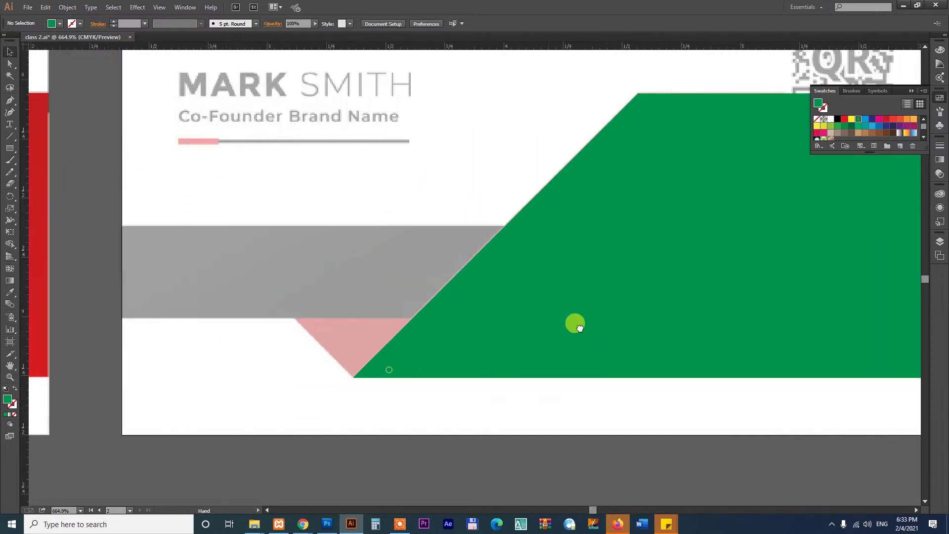
{"action": "scroll", "coordinate": [576, 330], "scroll_direction": "left", "scroll_amount": 1}
{"action": "scroll", "coordinate": [576, 330], "scroll_direction": "left", "scroll_amount": 1}
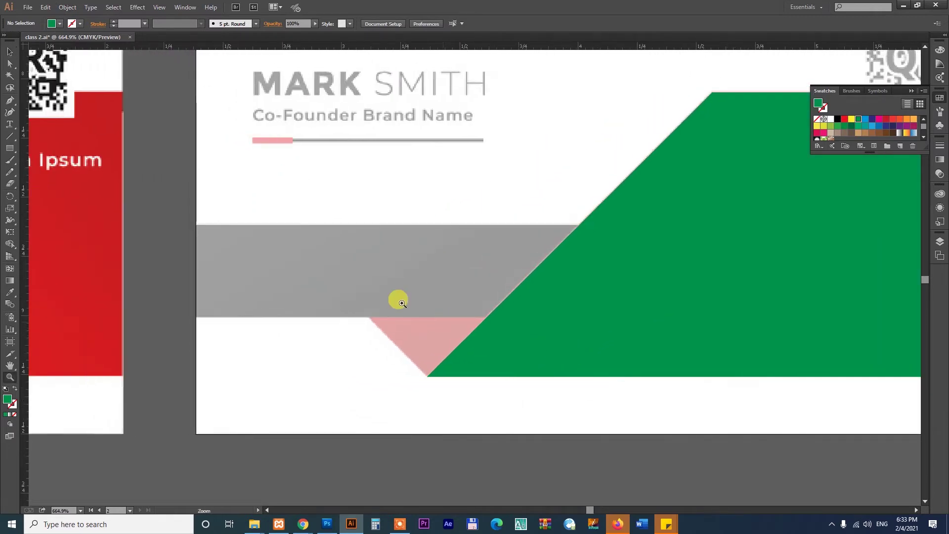
{"action": "left_click_drag", "start_coordinate": [293, 296], "coordinate": [578, 400]}
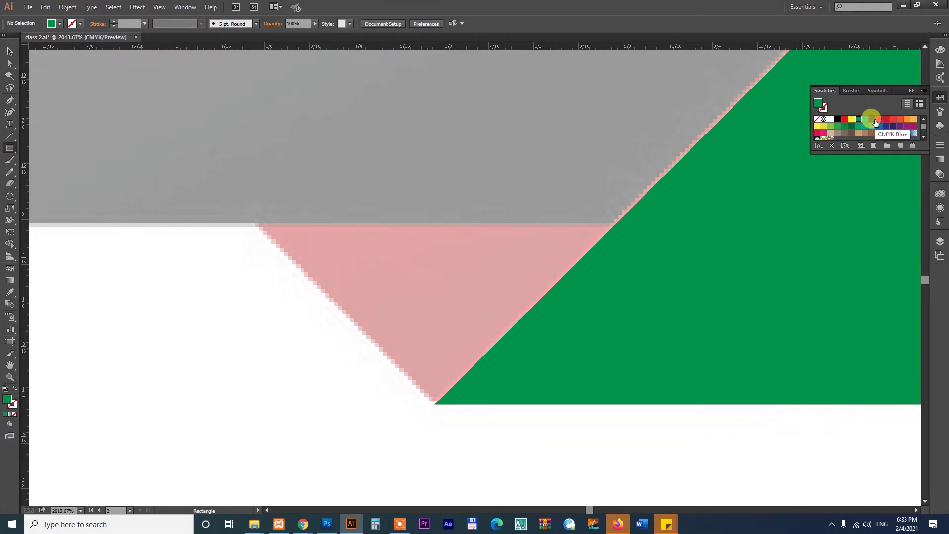
Draw a blue rectangle over the triangle and shift its bottom-left anchor into a slanted trapezoid
{"action": "left_click", "coordinate": [873, 120]}
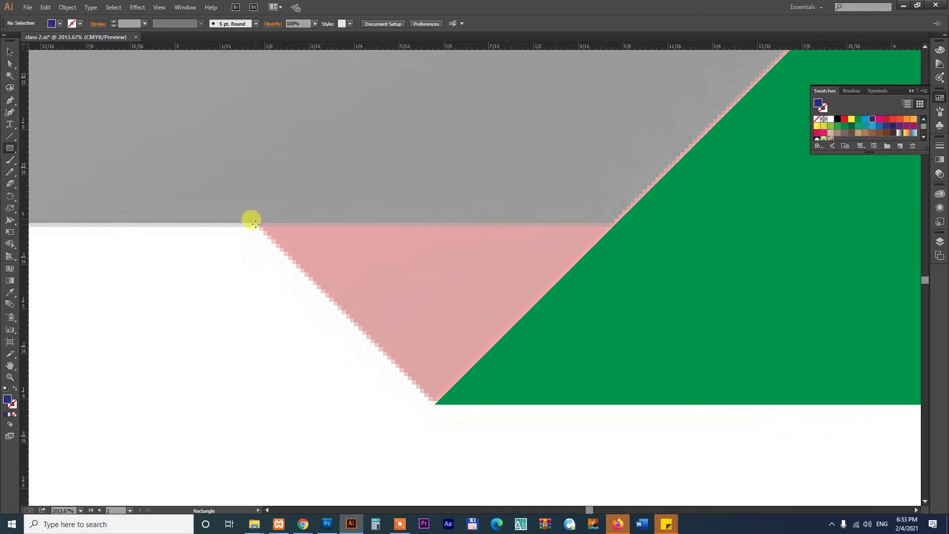
{"action": "left_click_drag", "start_coordinate": [255, 224], "coordinate": [614, 398]}
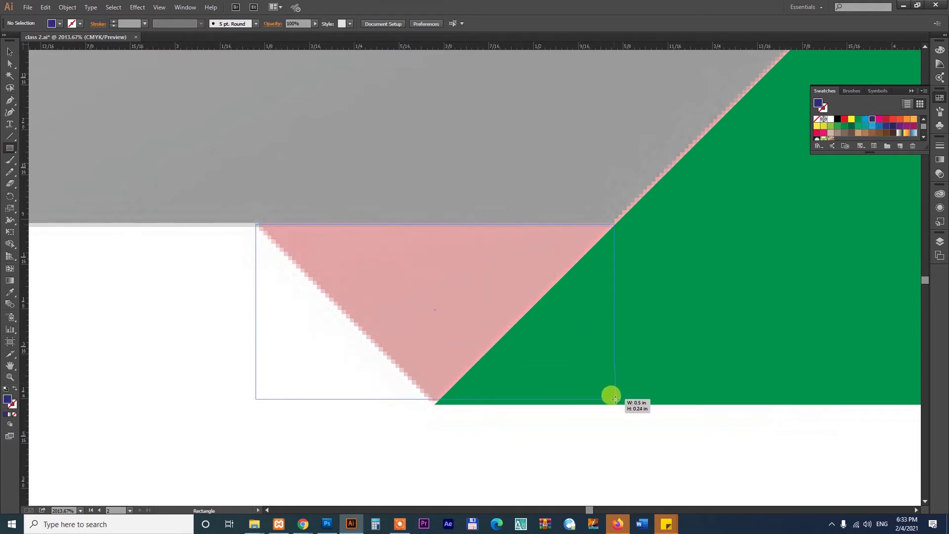
{"action": "left_click_drag", "start_coordinate": [614, 399], "coordinate": [618, 404]}
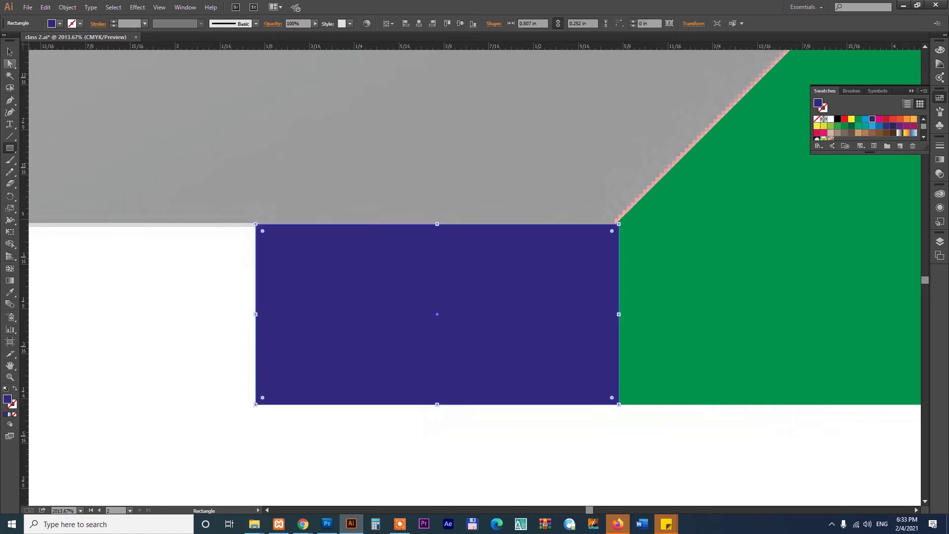
{"action": "key", "text": "a"}
{"action": "left_click_drag", "start_coordinate": [256, 406], "coordinate": [517, 404]}
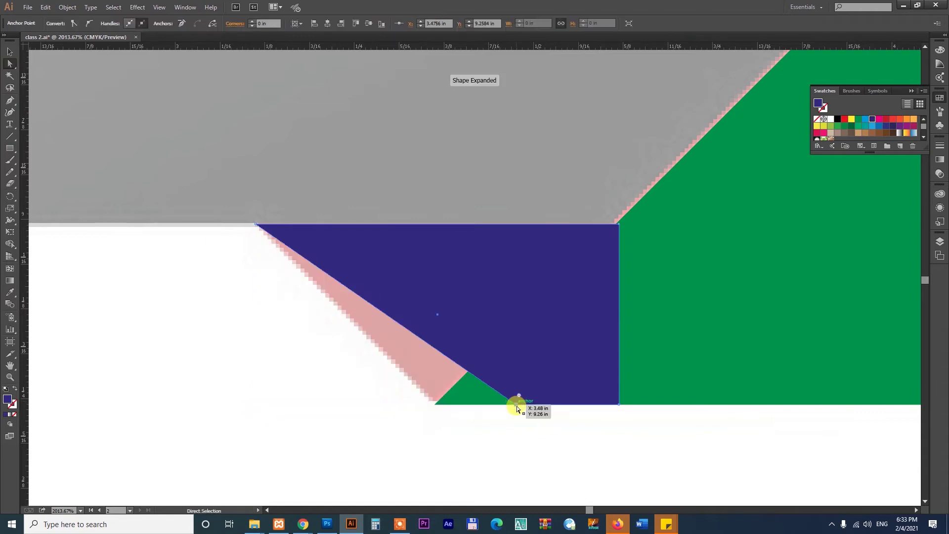
{"action": "left_click_drag", "start_coordinate": [517, 404], "coordinate": [435, 407]}
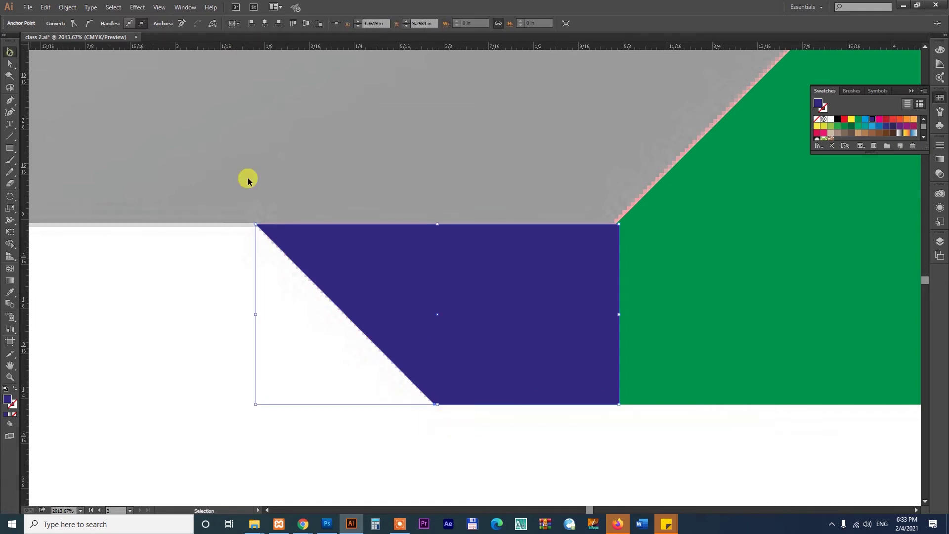
{"action": "key", "text": "ctrl+minus"}
{"action": "key", "text": "ctrl+minus"}
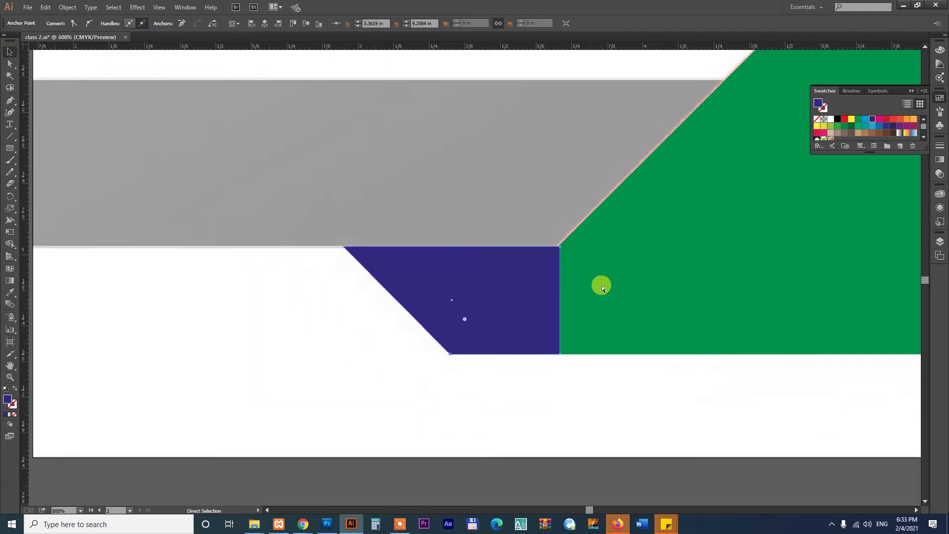
{"action": "key", "text": "ctrl+minus"}
{"action": "key", "text": "ctrl+minus"}
{"action": "key", "text": "ctrl+minus"}
Draw a black-filled rectangle over the faded card's grey band, overlapping the blue and green shapes
{"action": "scroll", "coordinate": [601, 285], "scroll_direction": "up", "scroll_amount": 2}
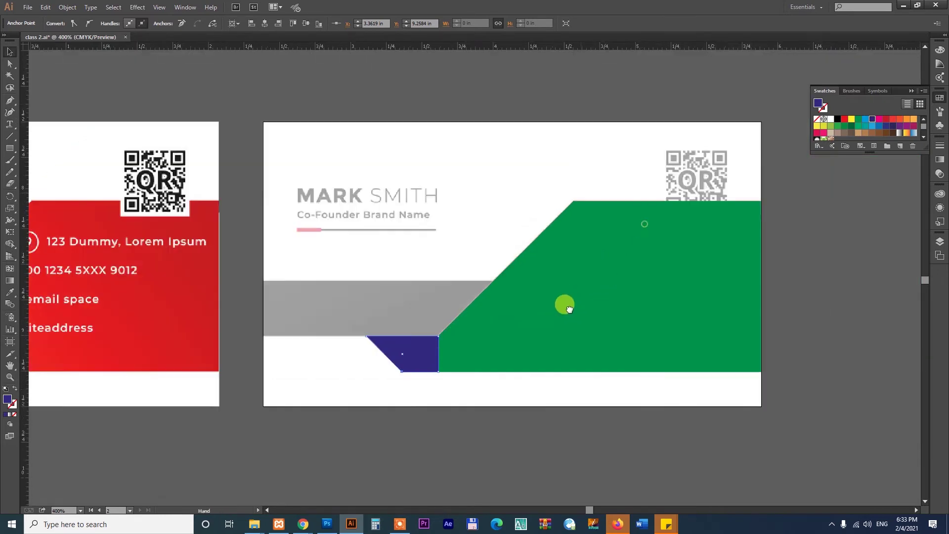
{"action": "left_click", "coordinate": [455, 389]}
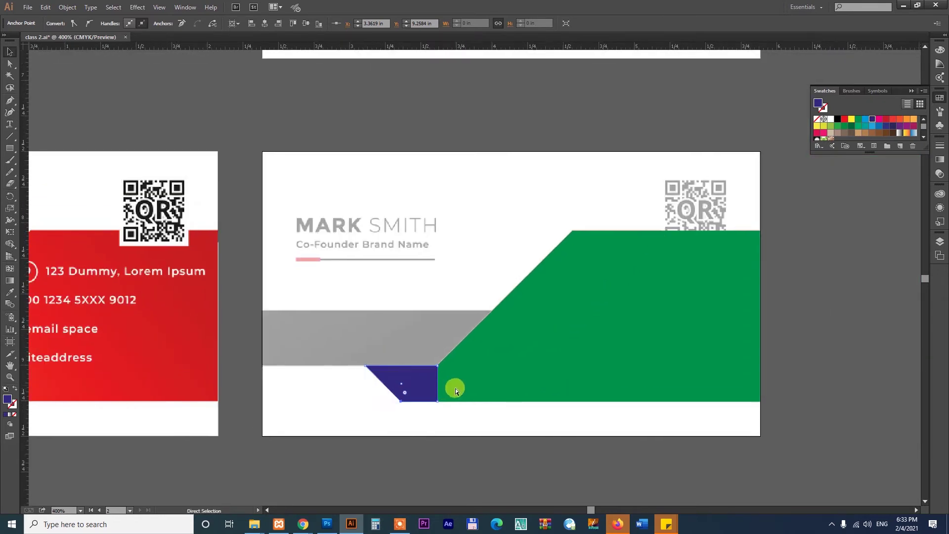
{"action": "key", "text": "z"}
{"action": "left_click_drag", "start_coordinate": [233, 278], "coordinate": [629, 438]}
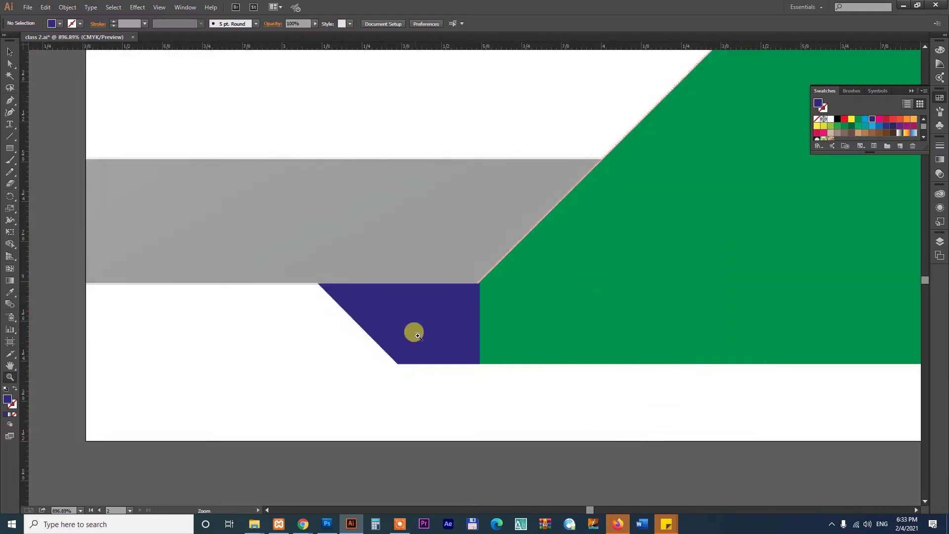
{"action": "left_click", "coordinate": [10, 136]}
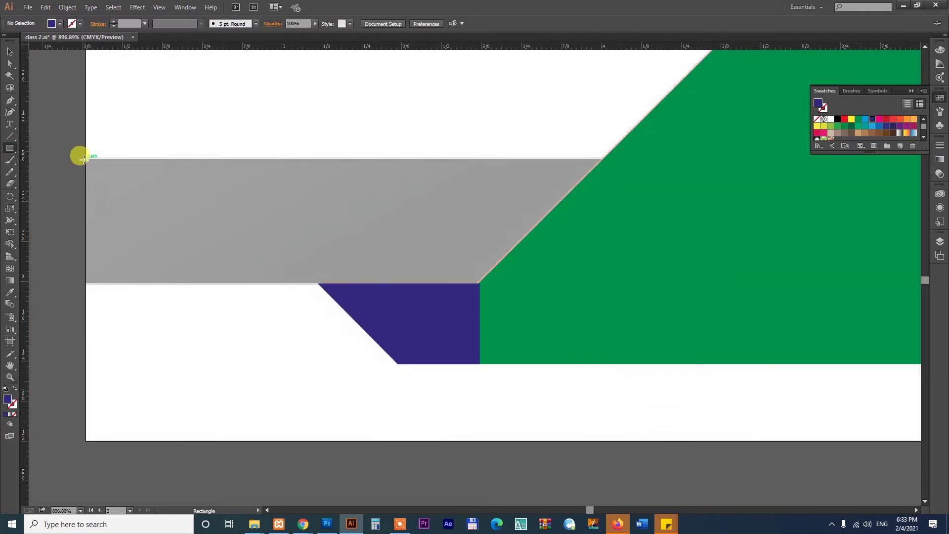
{"action": "left_click_drag", "start_coordinate": [84, 158], "coordinate": [662, 283]}
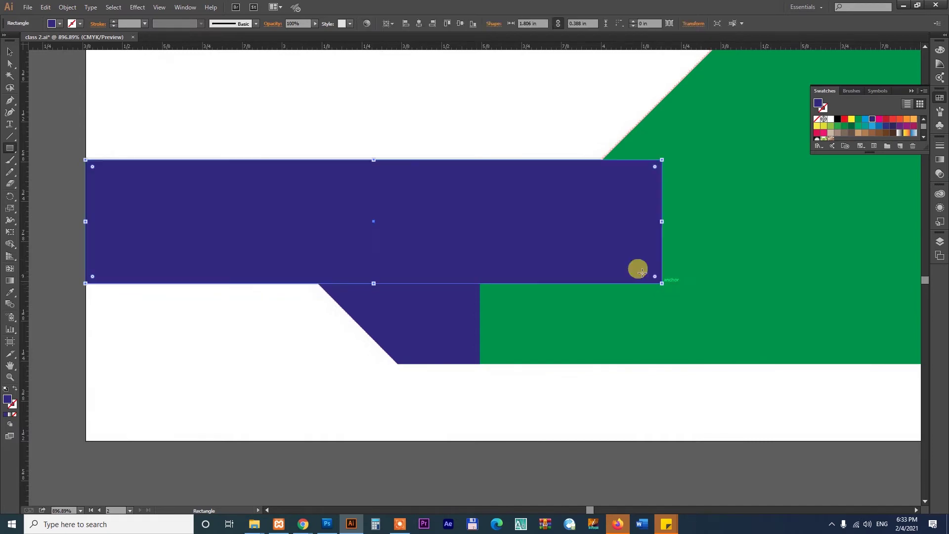
{"action": "left_click", "coordinate": [838, 120]}
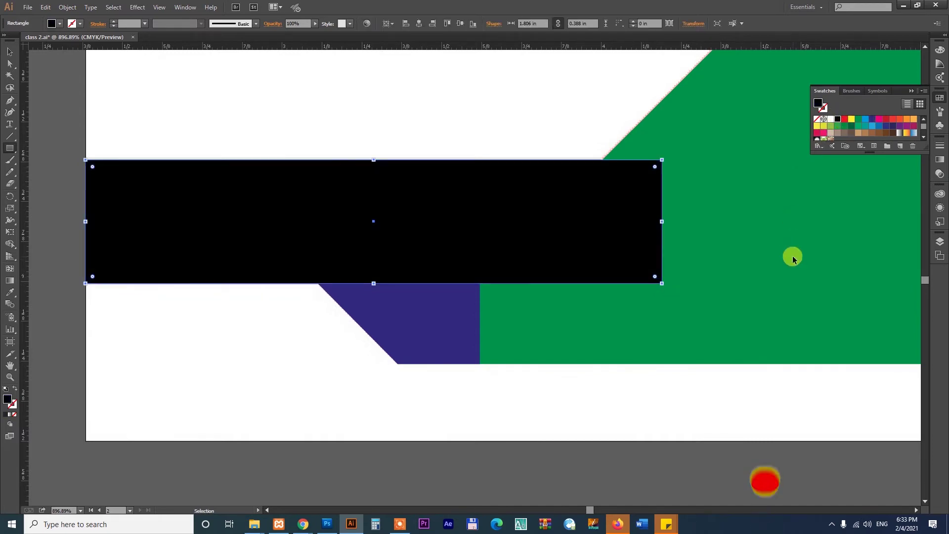
{"action": "key", "text": "ctrl+minus"}
{"action": "key", "text": "ctrl+minus"}
{"action": "key", "text": "ctrl+minus"}
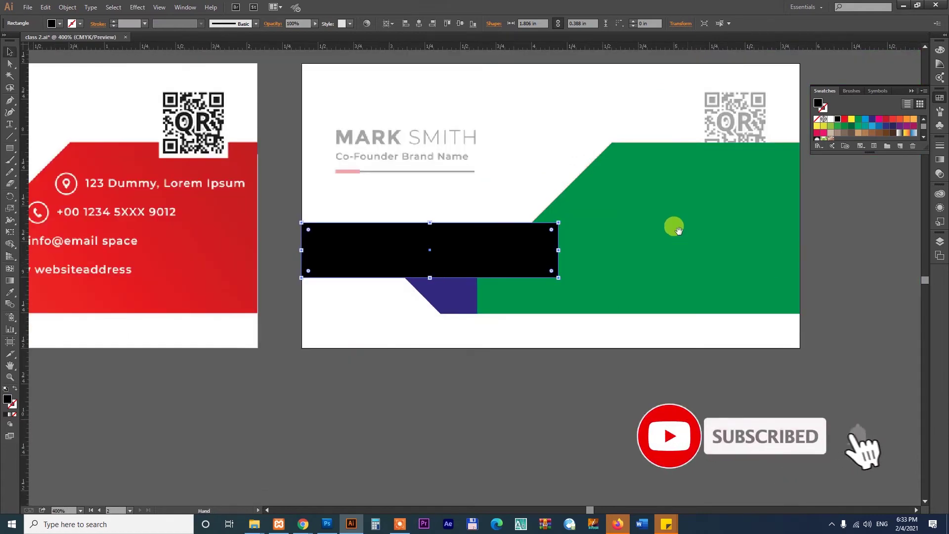
{"action": "left_click_drag", "start_coordinate": [680, 227], "coordinate": [736, 282]}
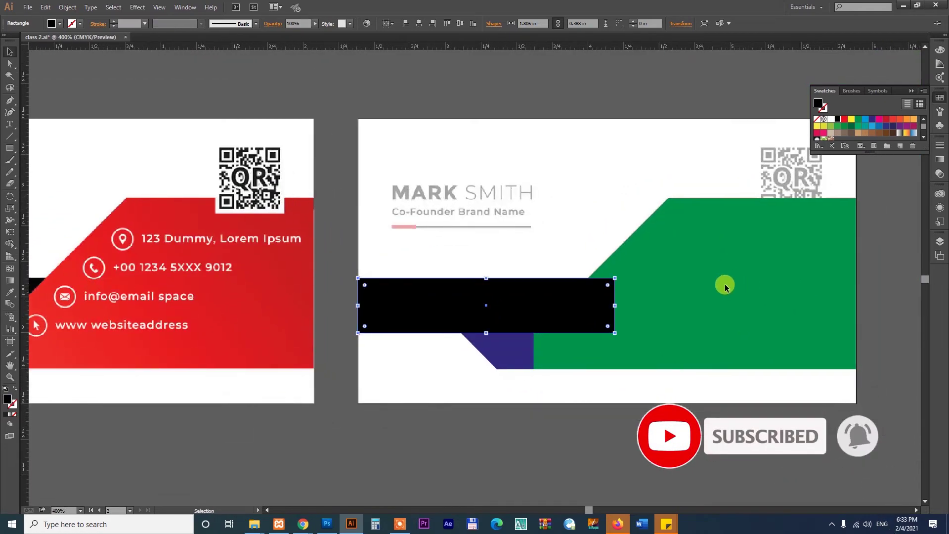
{"action": "mouse_move", "coordinate": [703, 332]}
{"action": "left_mouse_down"}
{"action": "mouse_move", "coordinate": [831, 333]}
{"action": "mouse_move", "coordinate": [591, 332]}
{"action": "mouse_move", "coordinate": [796, 339]}
{"action": "mouse_move", "coordinate": [668, 332]}
{"action": "mouse_move", "coordinate": [684, 328]}
{"action": "left_mouse_up"}
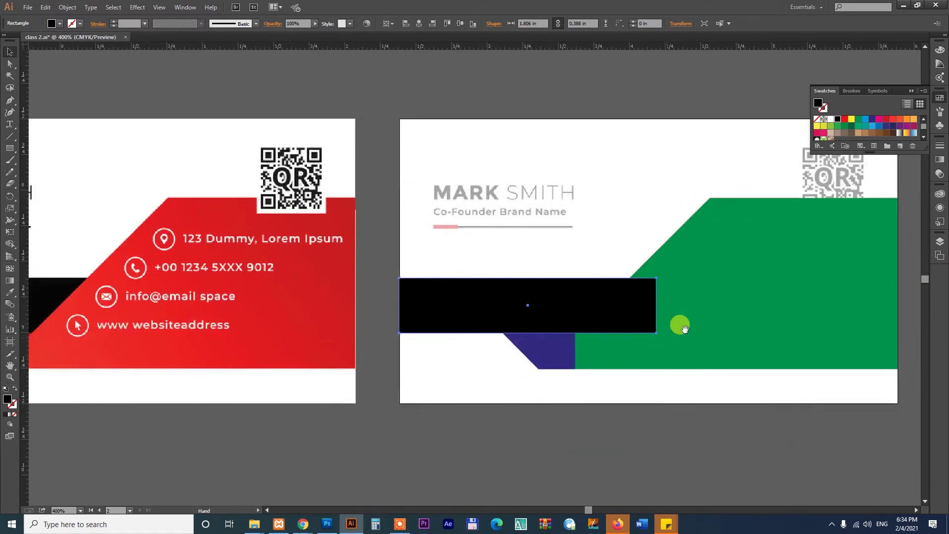
{"action": "left_click_drag", "start_coordinate": [740, 310], "coordinate": [690, 313]}
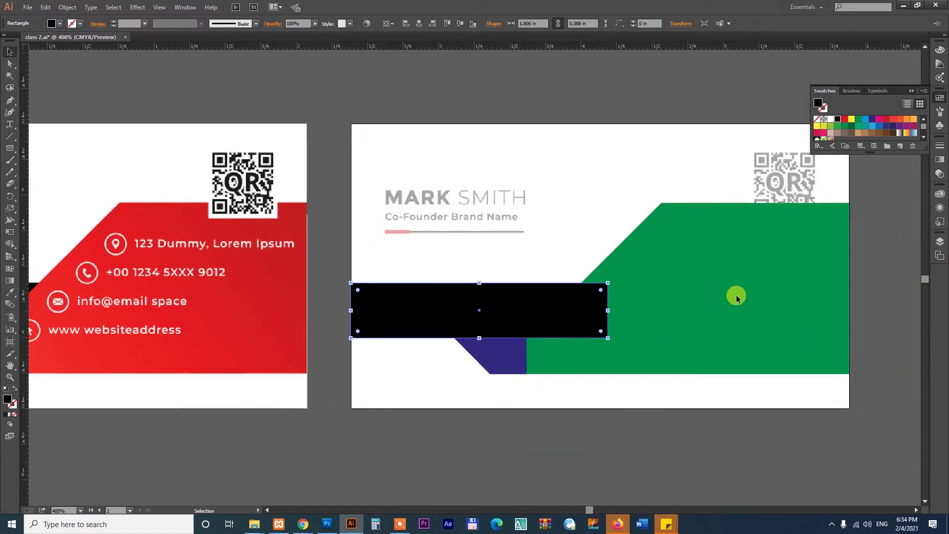
Unlock all objects with Object > Unlock All, then deselect everything
{"action": "left_click", "coordinate": [63, 9]}
{"action": "left_click", "coordinate": [64, 75]}
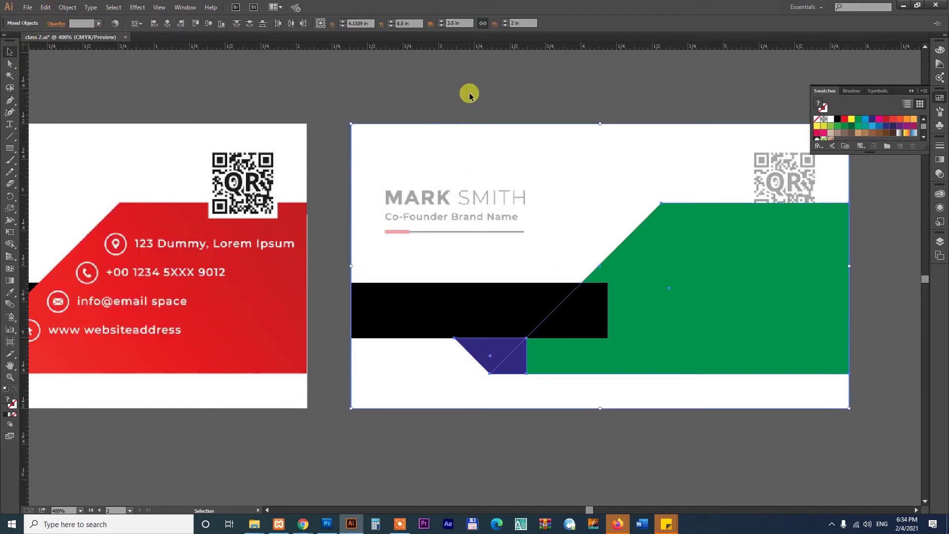
{"action": "left_click", "coordinate": [582, 152]}
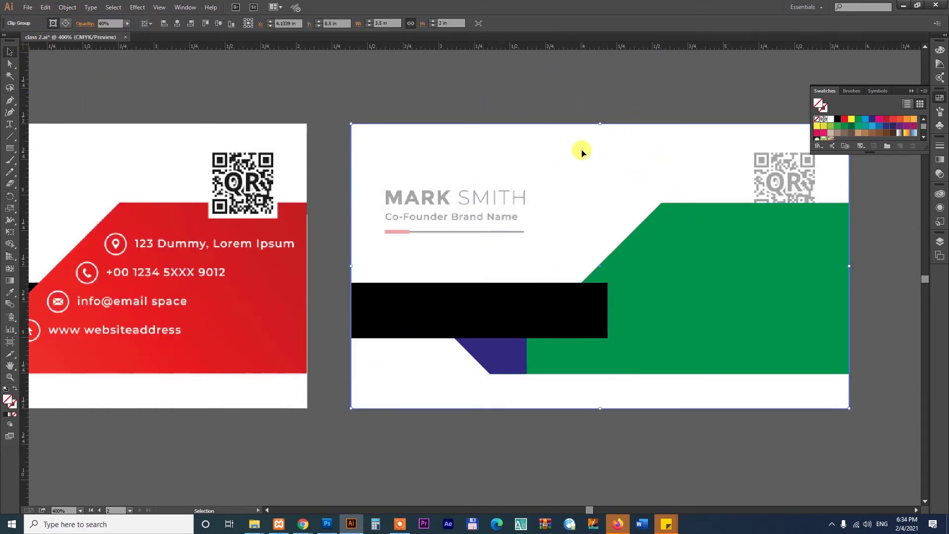
{"action": "key", "text": "ctrl+shift+a"}
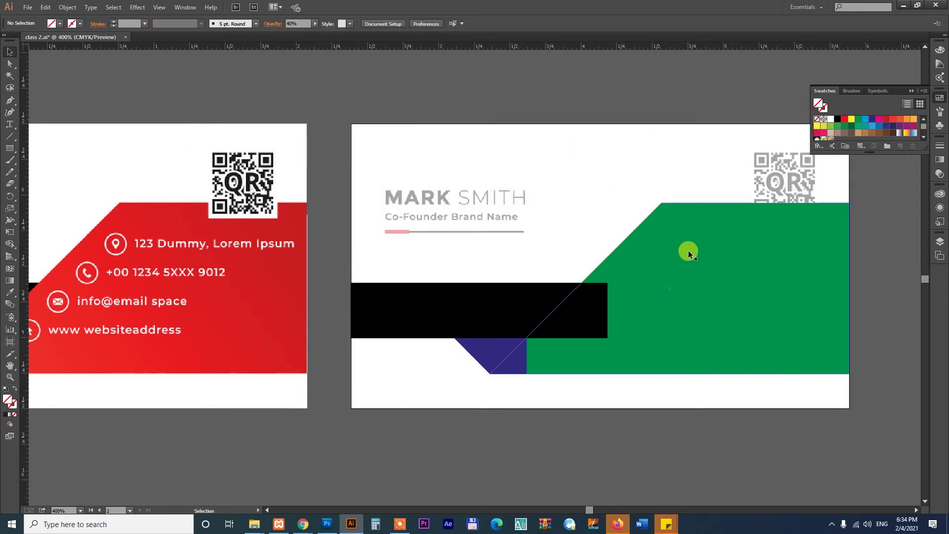
{"action": "left_click_drag", "start_coordinate": [351, 311], "coordinate": [514, 299]}
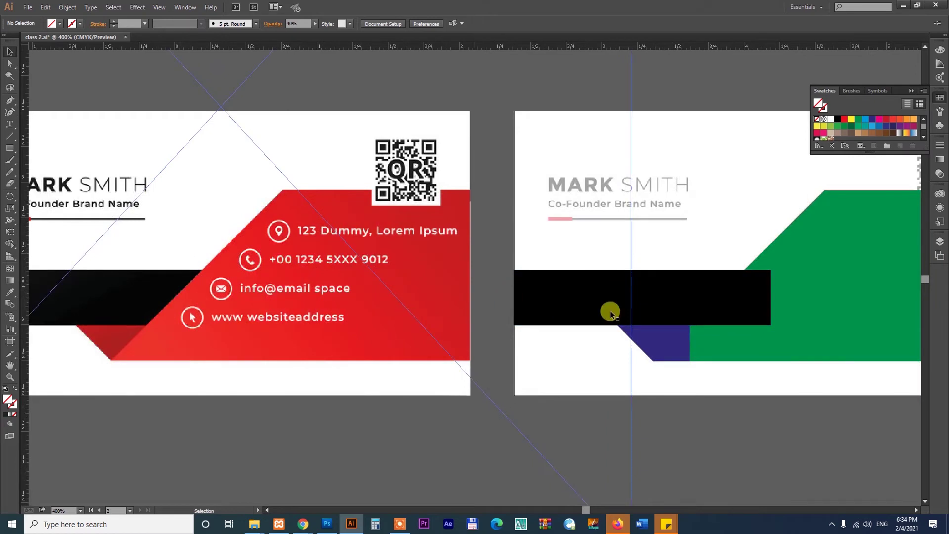
Eyedropper the reference card's red onto the green shape and its dark red onto the trapezoid
{"action": "left_click", "coordinate": [843, 251]}
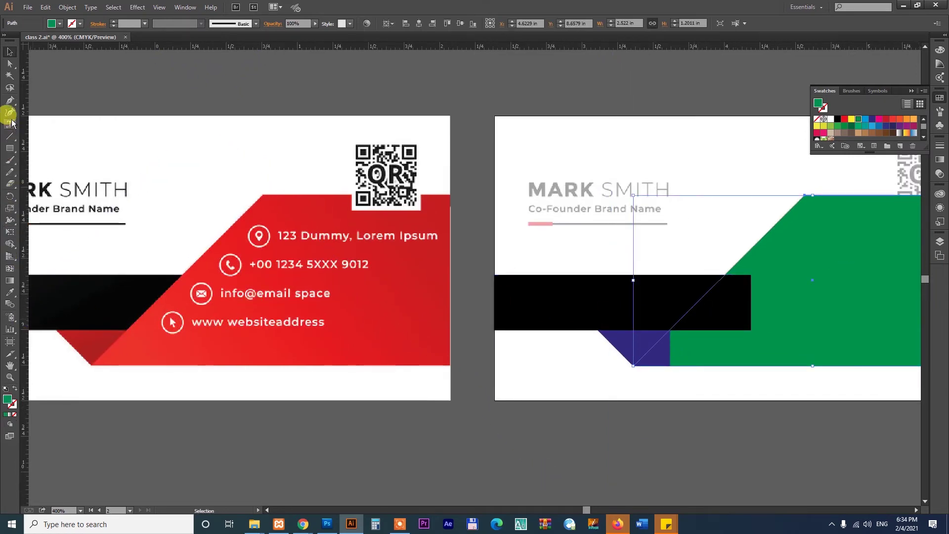
{"action": "left_click", "coordinate": [9, 293]}
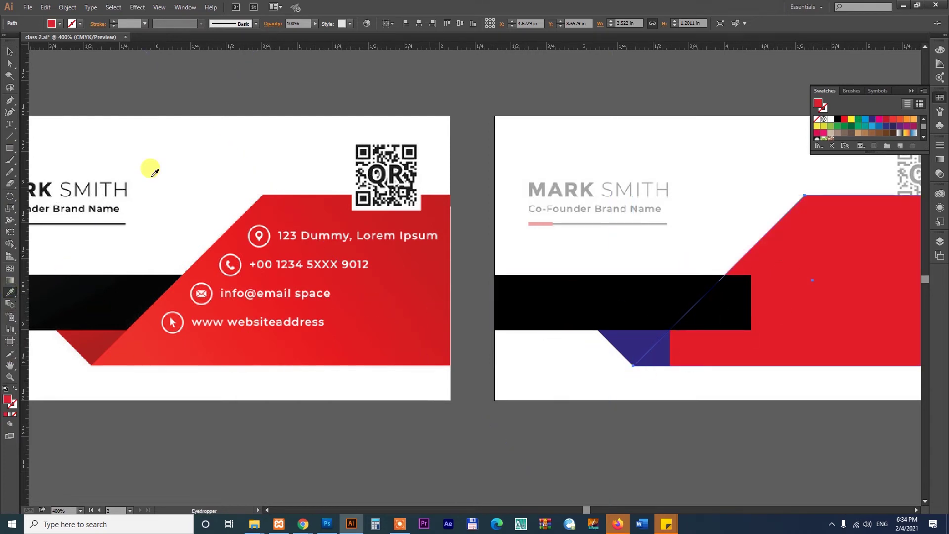
{"action": "left_click", "coordinate": [10, 51]}
{"action": "left_click", "coordinate": [622, 347]}
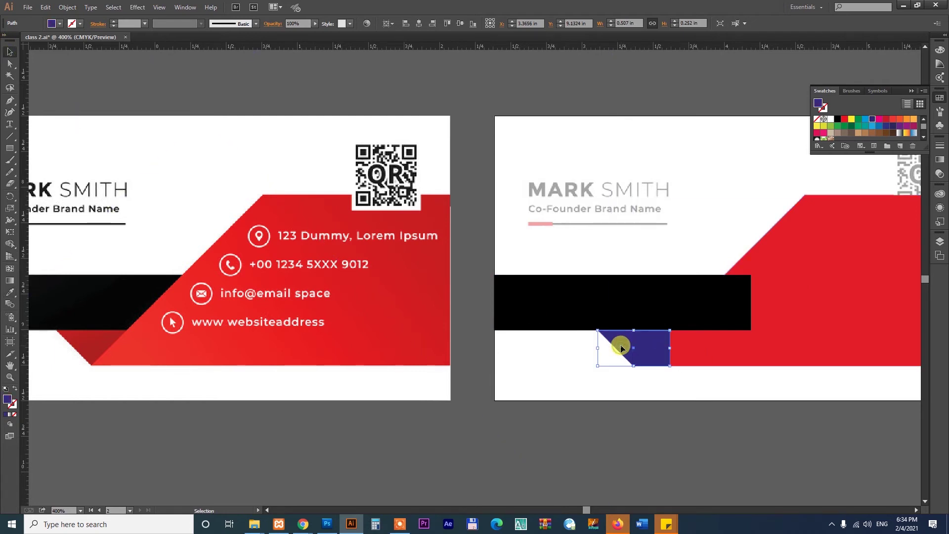
{"action": "left_click", "coordinate": [10, 280]}
{"action": "left_click", "coordinate": [9, 292]}
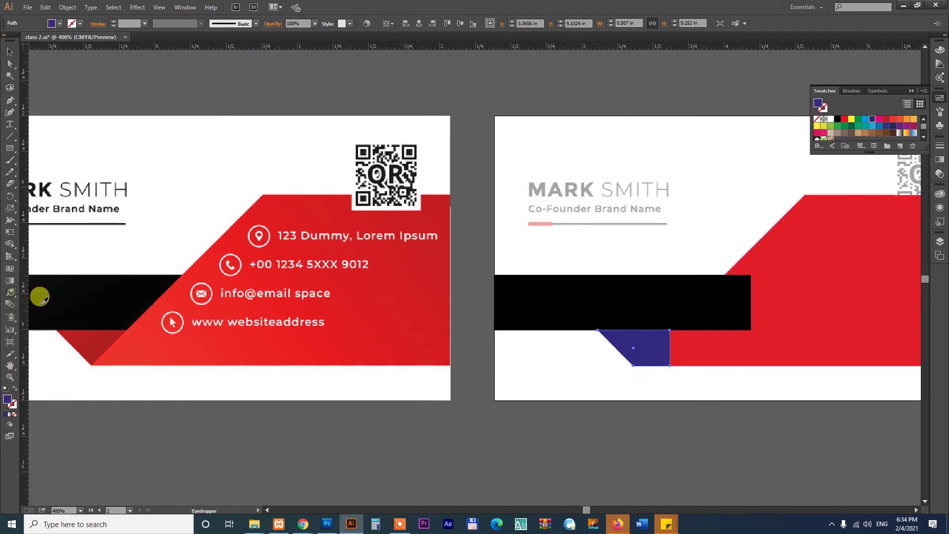
{"action": "left_click", "coordinate": [90, 334]}
{"action": "left_click", "coordinate": [9, 52]}
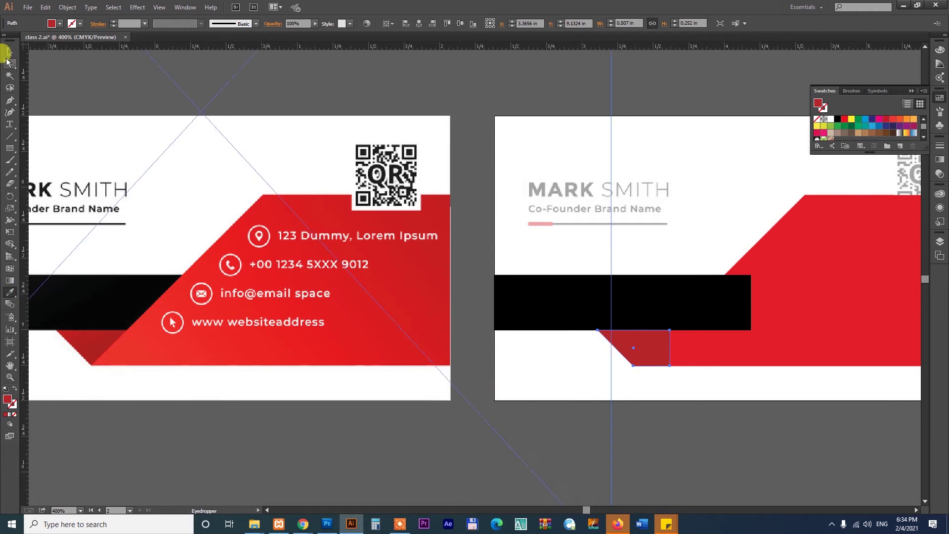
Pan to centre the right card and select the large red shape
{"action": "left_click", "coordinate": [10, 366]}
{"action": "left_click_drag", "start_coordinate": [826, 332], "coordinate": [460, 331]}
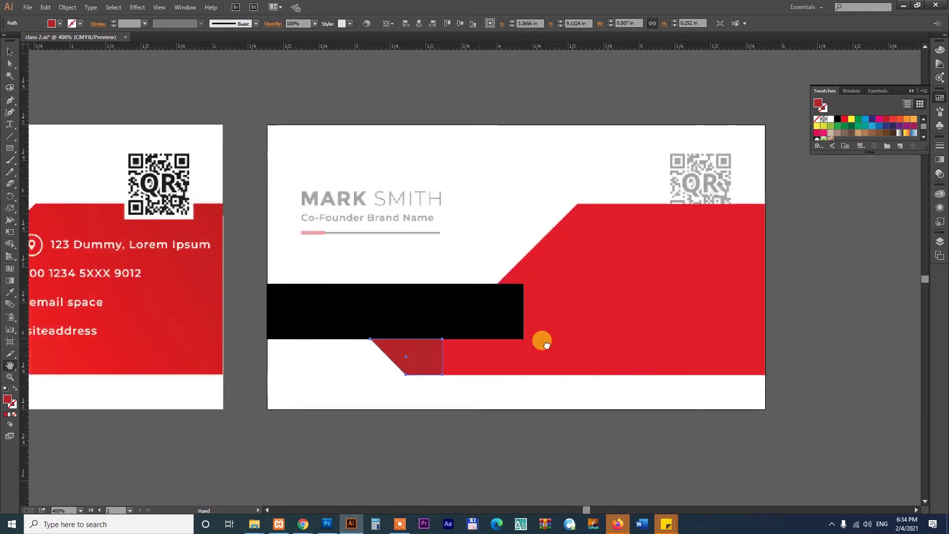
{"action": "left_click", "coordinate": [12, 53]}
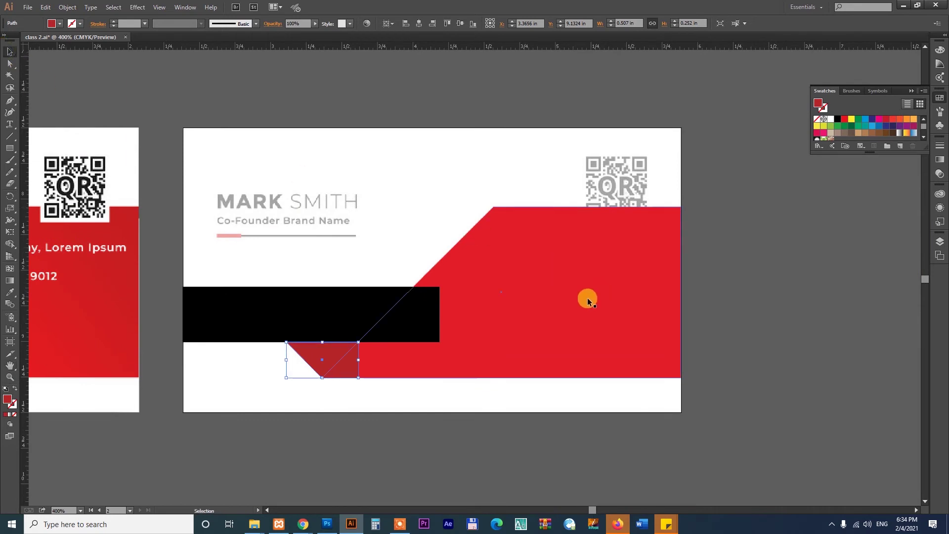
{"action": "left_click", "coordinate": [586, 278]}
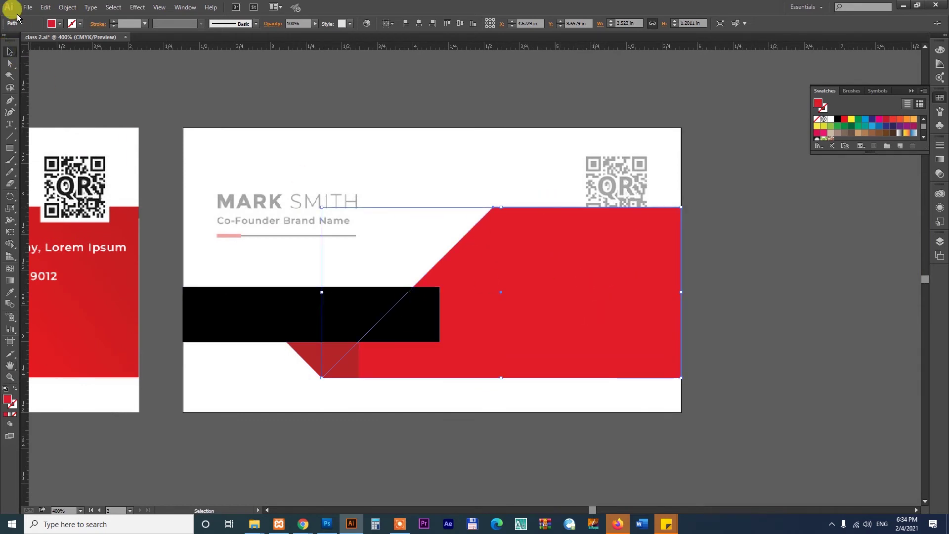
Arrange the large red shape in front of the black band, then deselect it
{"action": "left_click", "coordinate": [67, 8]}
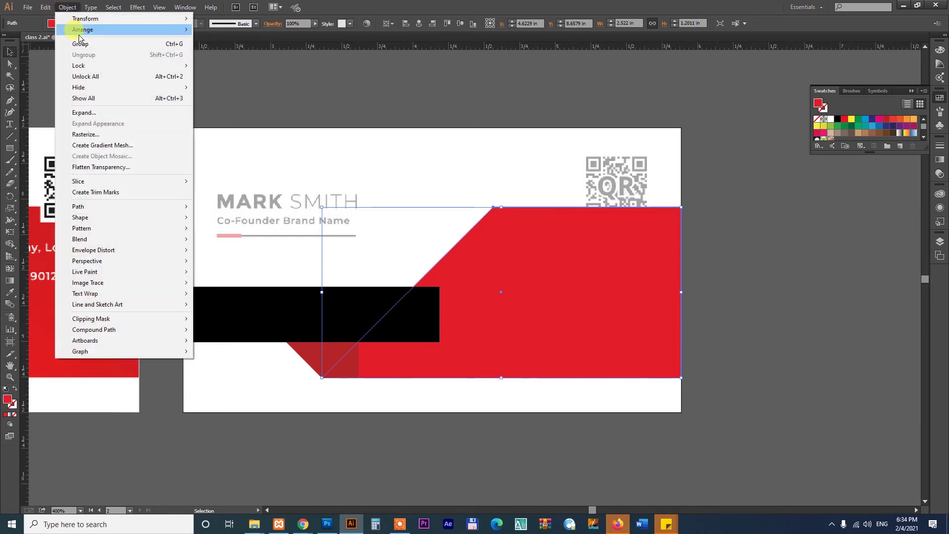
{"action": "mouse_move", "coordinate": [83, 30]}
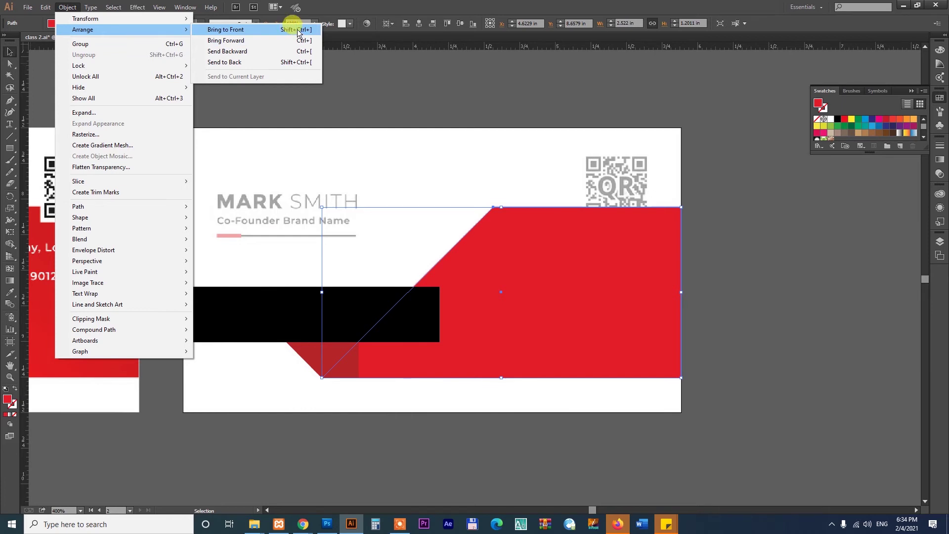
{"action": "left_click", "coordinate": [298, 30]}
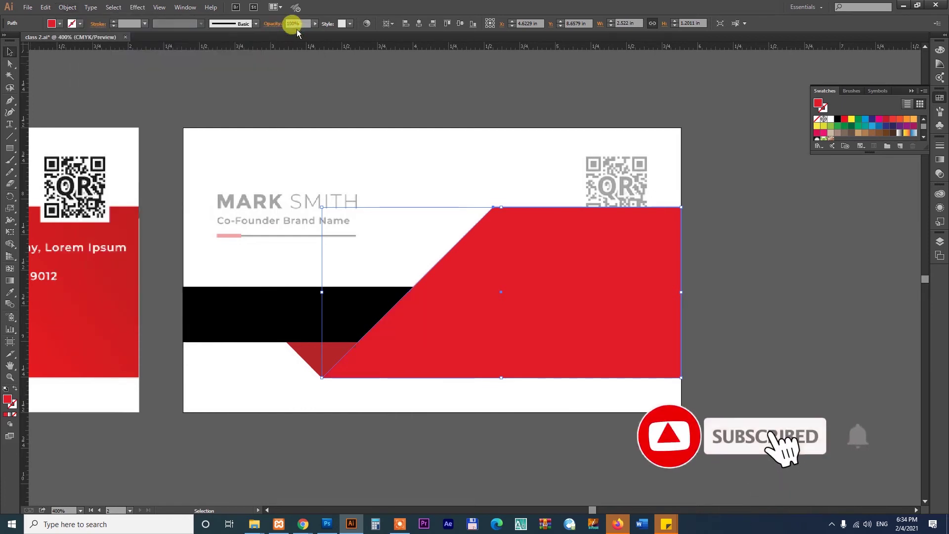
{"action": "left_click", "coordinate": [733, 346]}
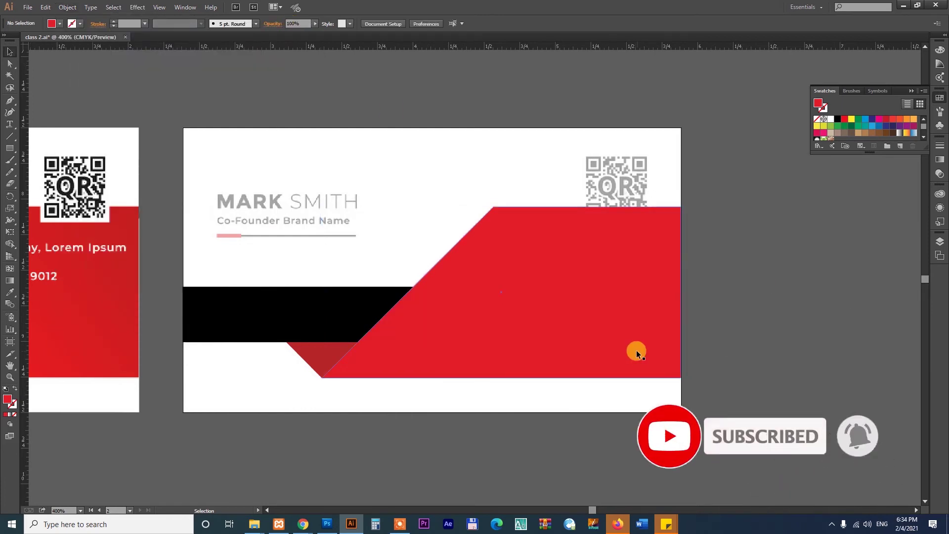
{"action": "key", "text": "ctrl+minus"}
{"action": "key", "text": "ctrl+minus"}
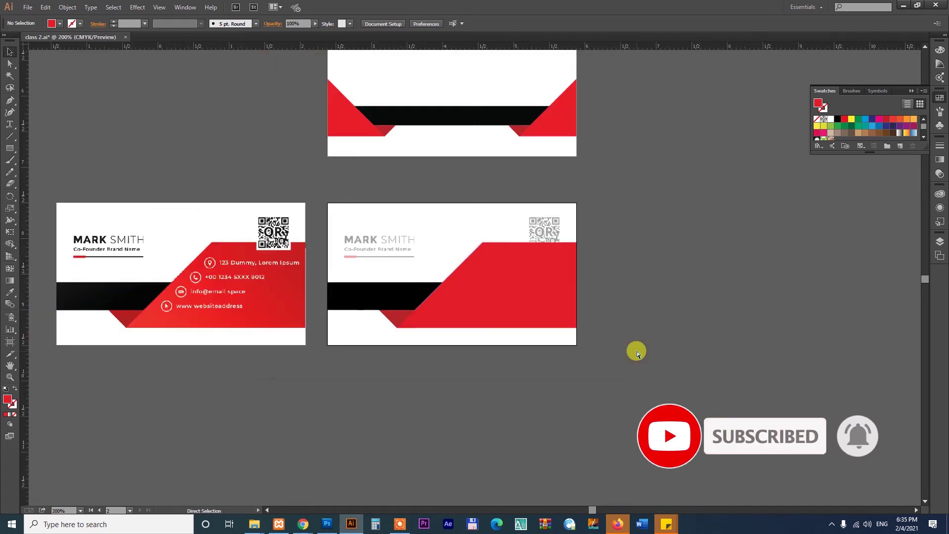
Unlock all artwork and hide the faded reference text and QR on the back card
{"action": "left_click_drag", "start_coordinate": [650, 220], "coordinate": [721, 291]}
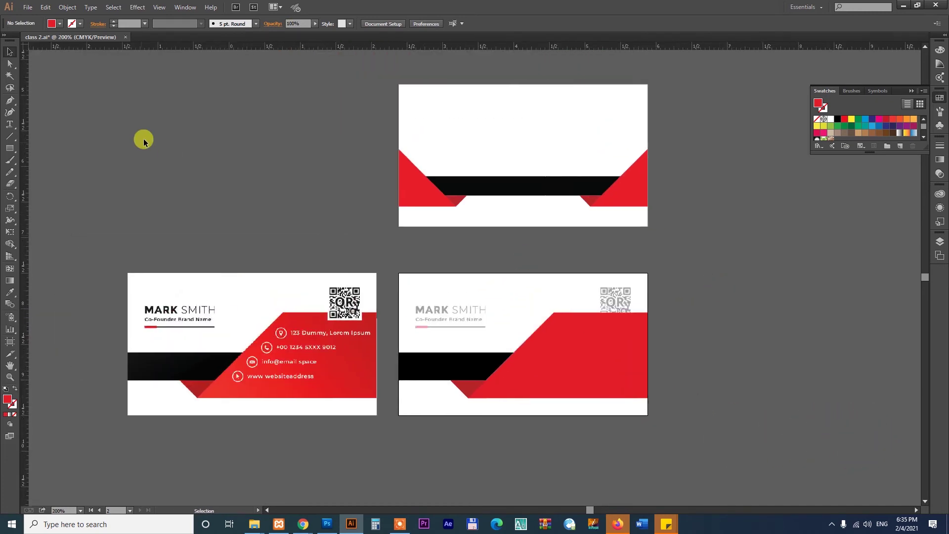
{"action": "left_click", "coordinate": [67, 7]}
{"action": "left_click", "coordinate": [89, 77]}
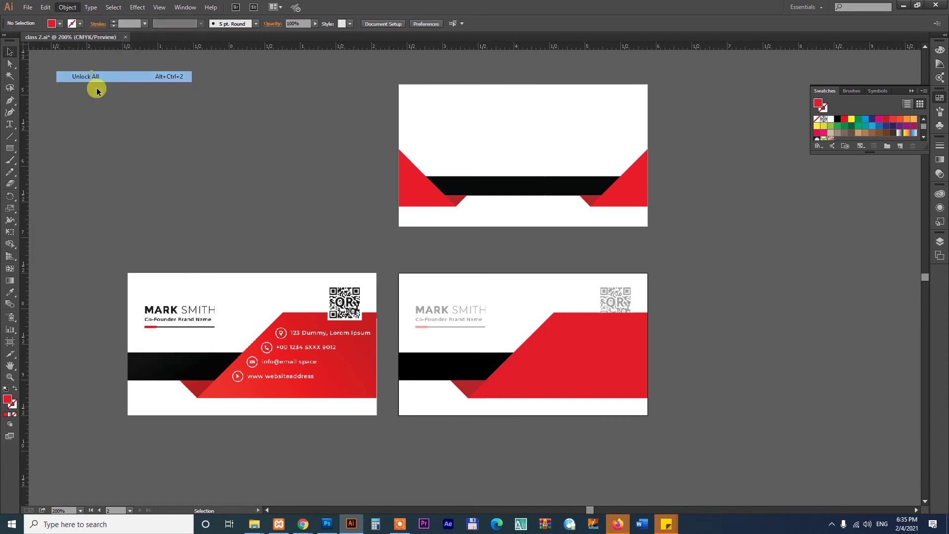
{"action": "left_click", "coordinate": [60, 7]}
{"action": "mouse_move", "coordinate": [78, 88]}
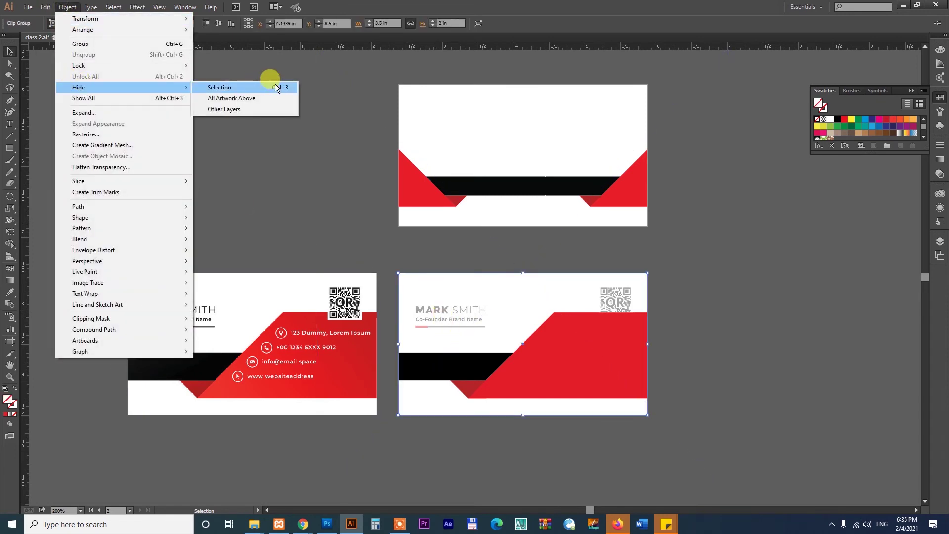
{"action": "left_click", "coordinate": [275, 87]}
Move the clipped reference image up-left and release its clipping mask
{"action": "left_click", "coordinate": [302, 363]}
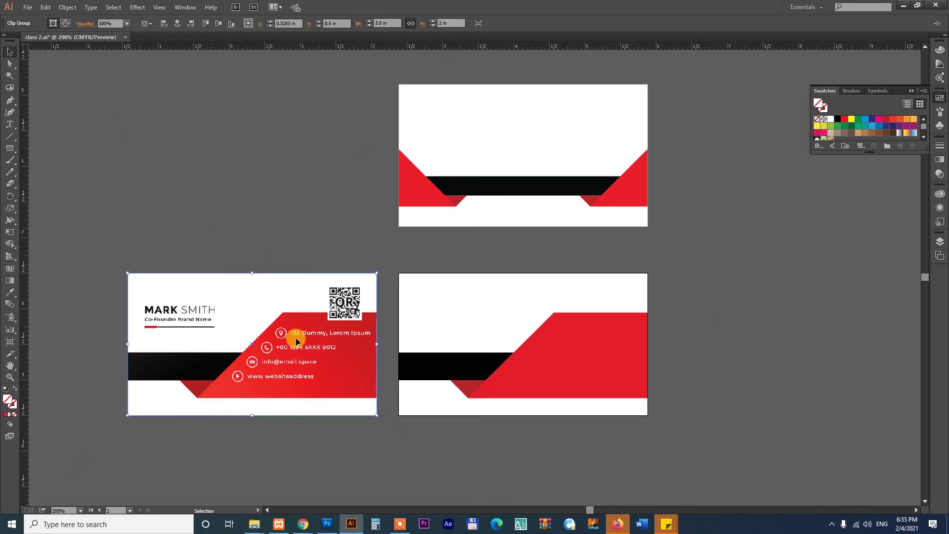
{"action": "left_click_drag", "start_coordinate": [297, 341], "coordinate": [210, 254]}
{"action": "right_click", "coordinate": [208, 249]}
{"action": "left_click", "coordinate": [254, 307]}
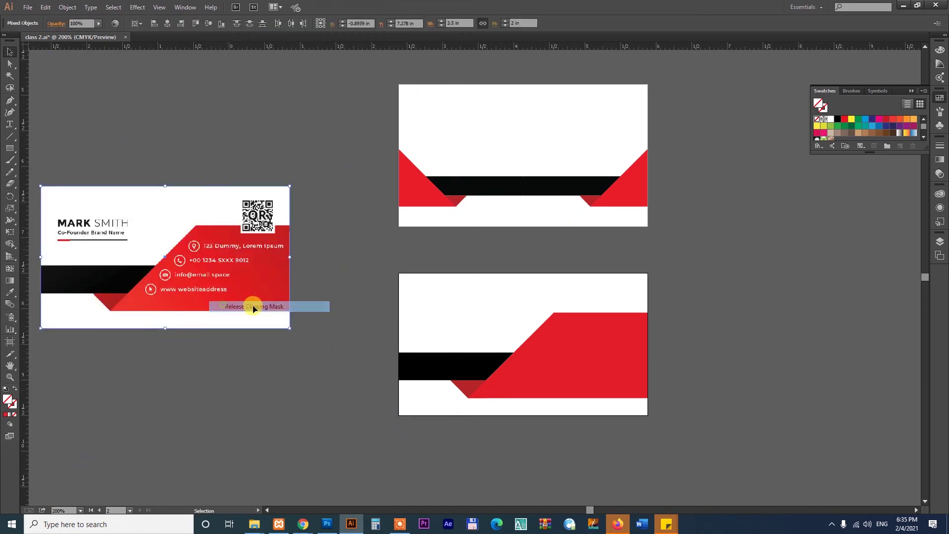
Nudge the uncovered reference image, then zoom in on the recreated back card with Direct Selection active
{"action": "left_click", "coordinate": [342, 289]}
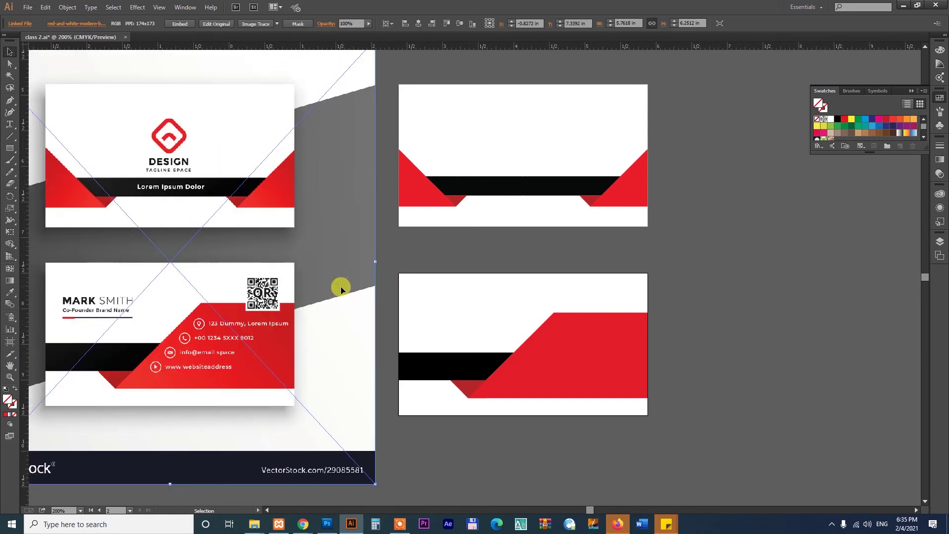
{"action": "left_click_drag", "start_coordinate": [341, 289], "coordinate": [343, 298]}
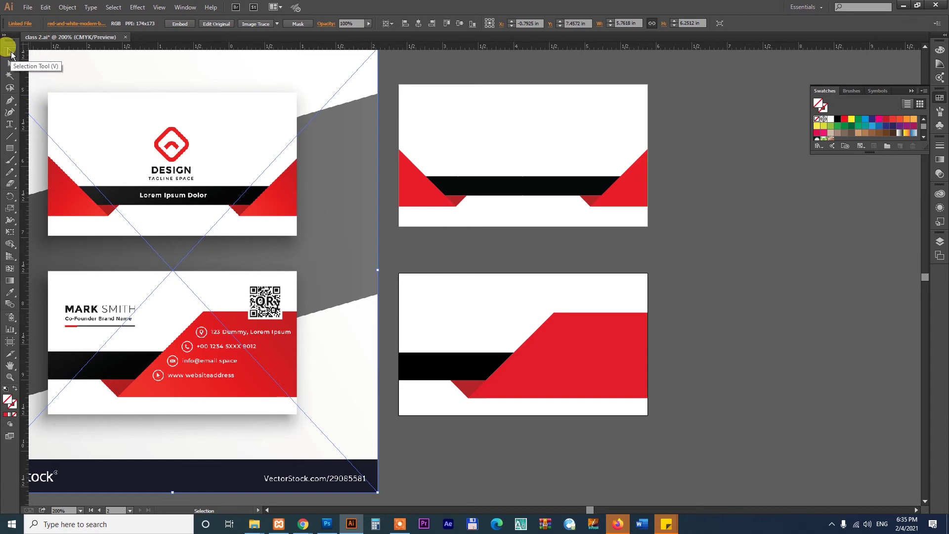
{"action": "left_click", "coordinate": [9, 63]}
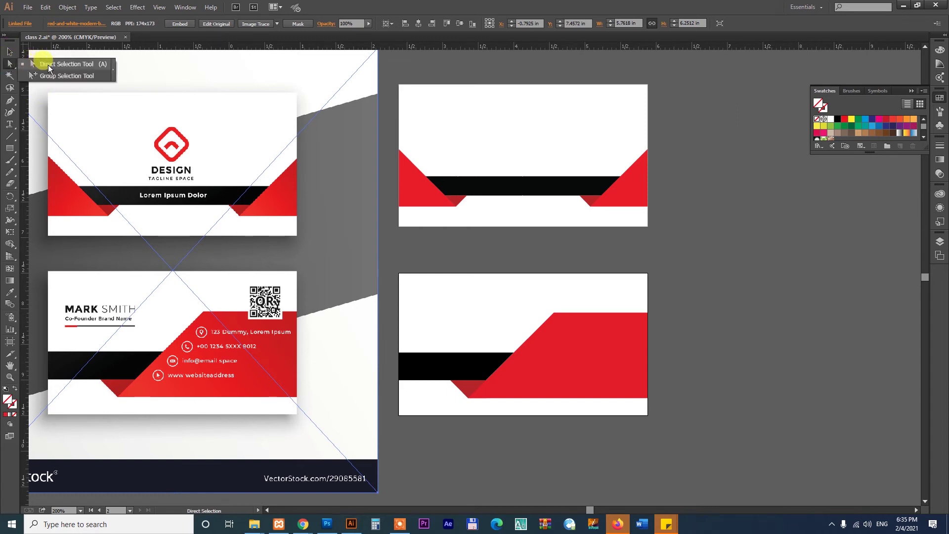
{"action": "left_click", "coordinate": [49, 67]}
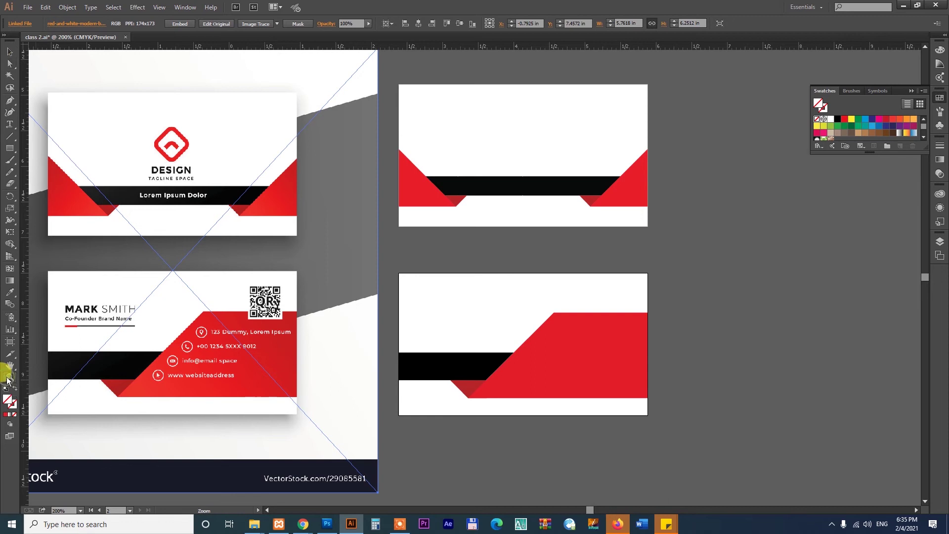
{"action": "left_click_drag", "start_coordinate": [341, 223], "coordinate": [735, 444]}
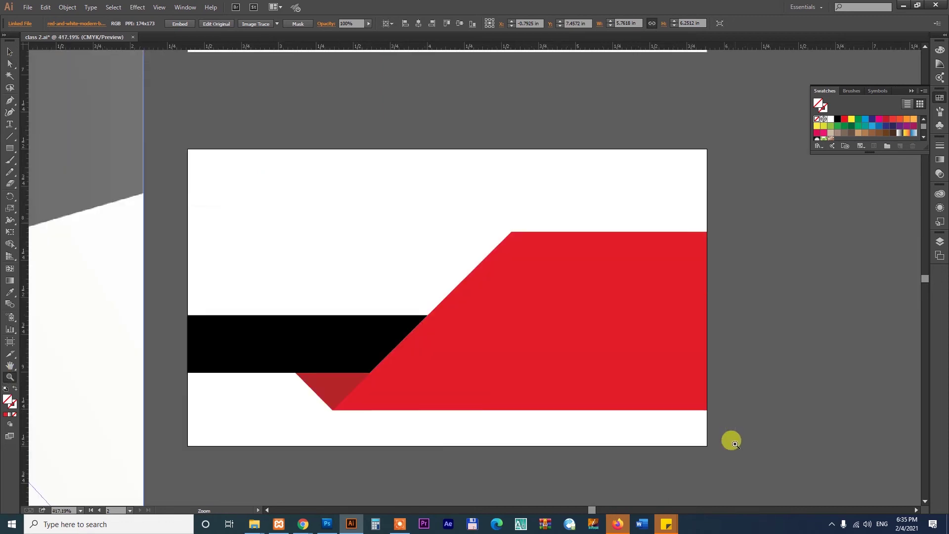
Zoom in and out and pan across the recreated back card
{"action": "left_click", "coordinate": [134, 402], "text": "alt"}
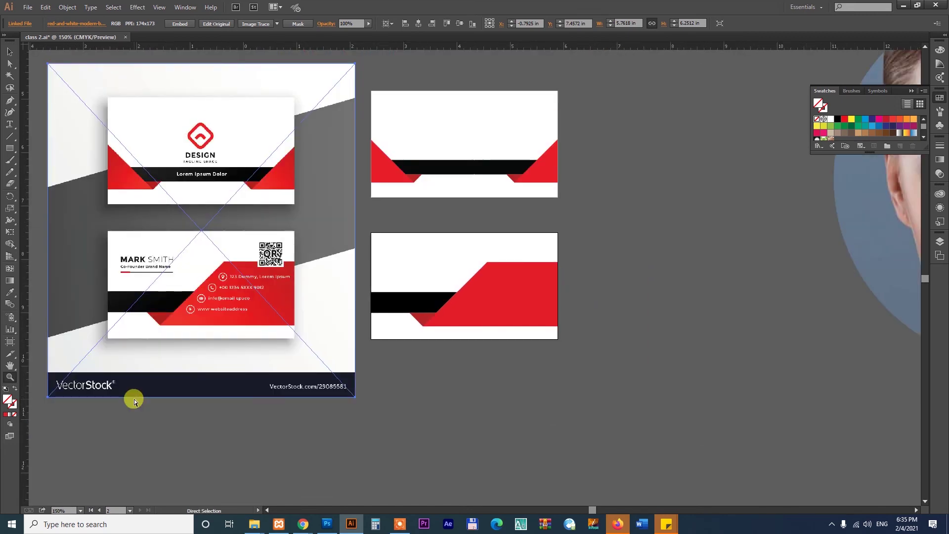
{"action": "key", "text": "ctrl+plus"}
{"action": "key", "text": "ctrl+plus"}
{"action": "key", "text": "ctrl+plus"}
{"action": "key", "text": "ctrl+plus"}
{"action": "key", "text": "ctrl+minus"}
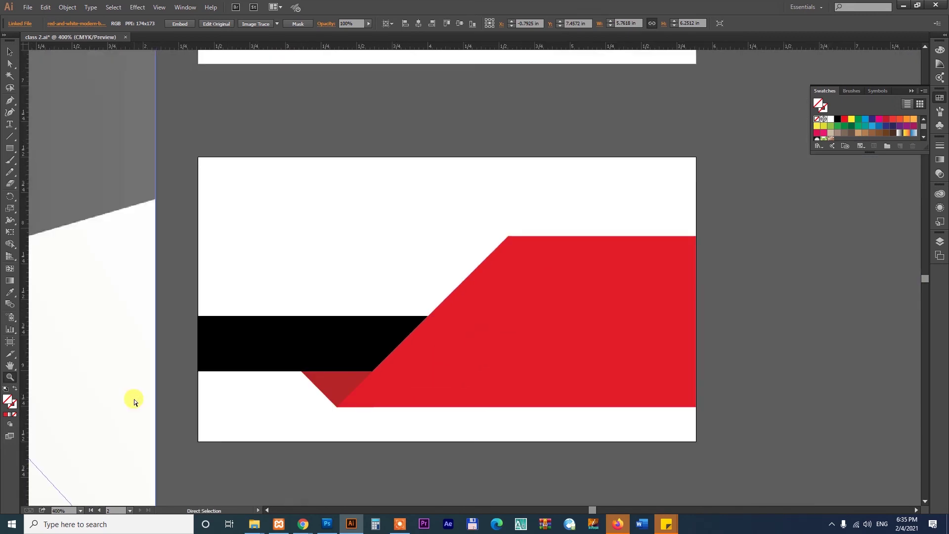
{"action": "left_click", "coordinate": [10, 365]}
{"action": "mouse_move", "coordinate": [592, 329]}
{"action": "left_mouse_down"}
{"action": "mouse_move", "coordinate": [702, 321]}
{"action": "mouse_move", "coordinate": [421, 316]}
{"action": "left_mouse_up"}
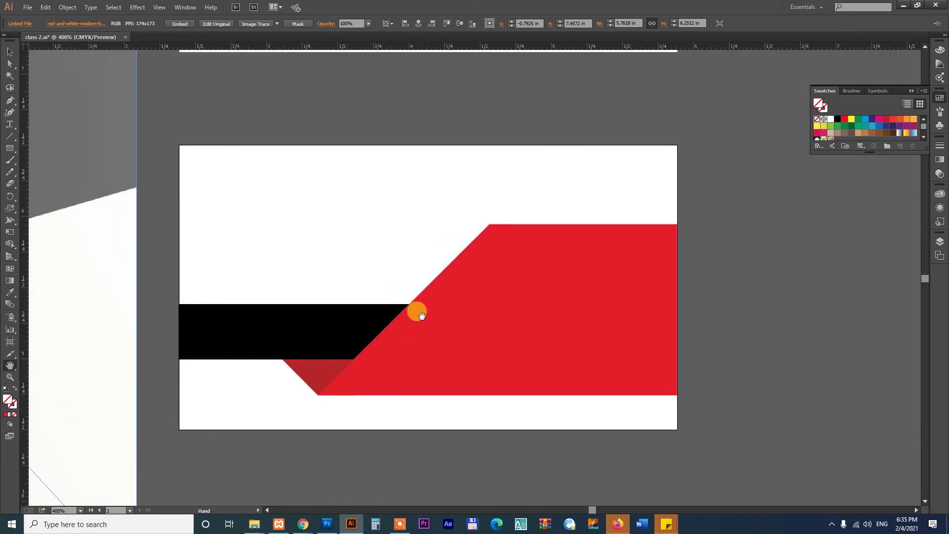
{"action": "left_click", "coordinate": [9, 365]}
Switch to the Rectangle Tool and zoom out to see all the artwork
{"action": "left_click", "coordinate": [9, 148]}
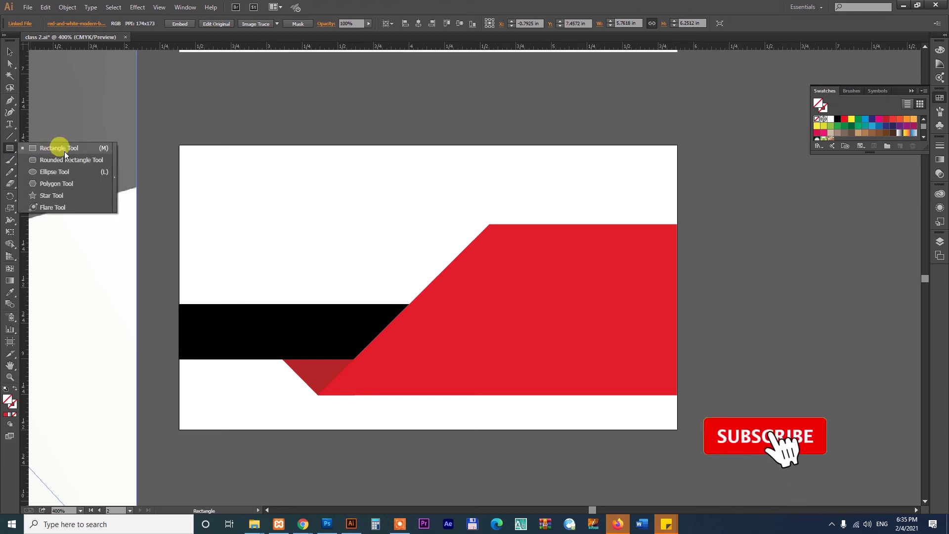
{"action": "left_click", "coordinate": [59, 148]}
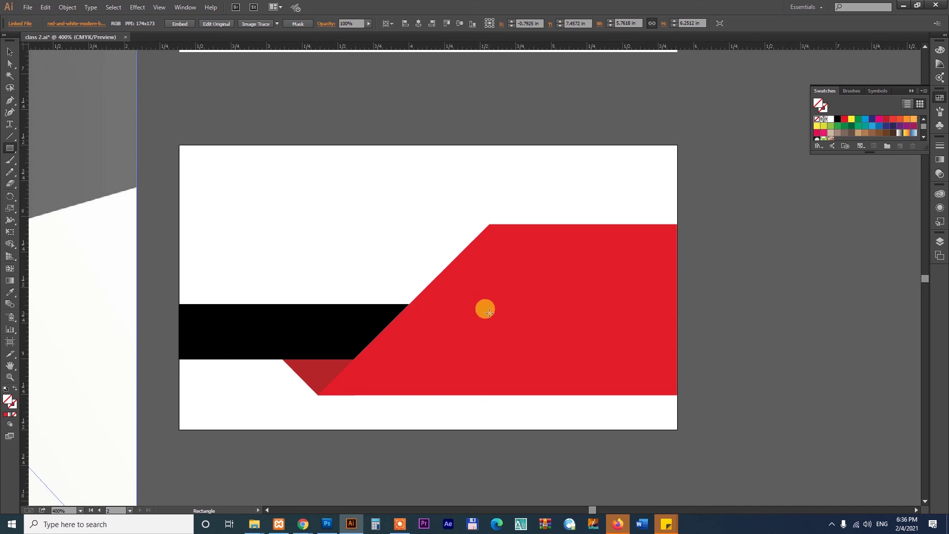
{"action": "key", "text": "a"}
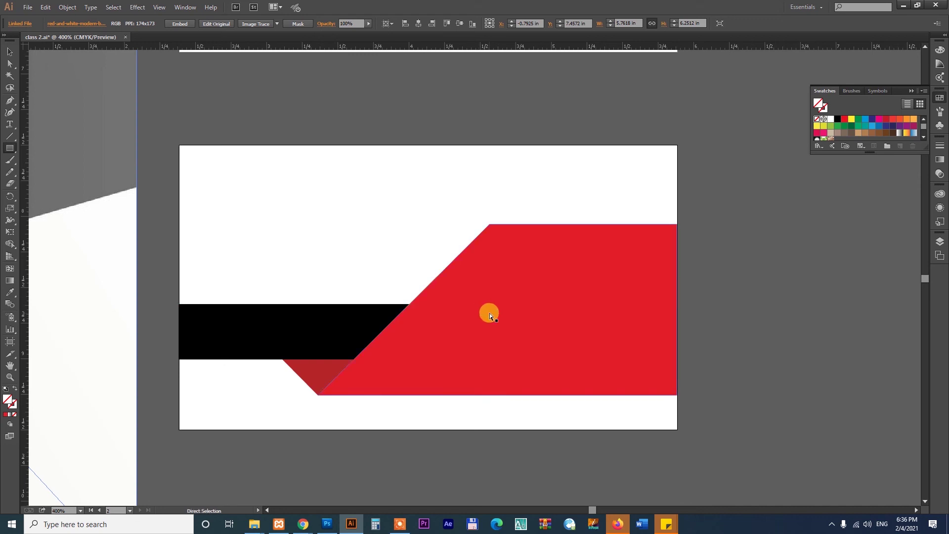
{"action": "key", "text": "ctrl+minus"}
{"action": "key", "text": "ctrl+minus"}
{"action": "key", "text": "ctrl+minus"}
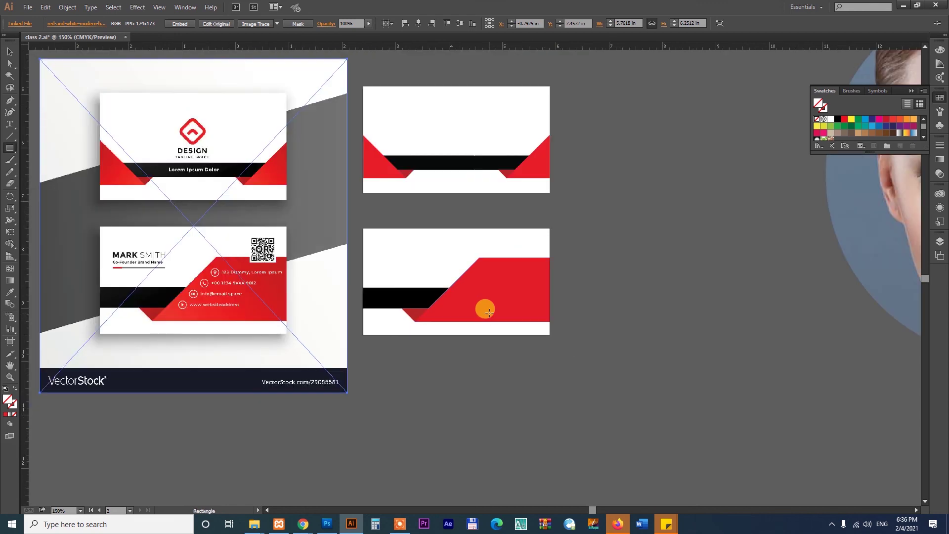
Shift the reference image up-left and frame the reference cards beside both recreated artboards
{"action": "left_click", "coordinate": [7, 51]}
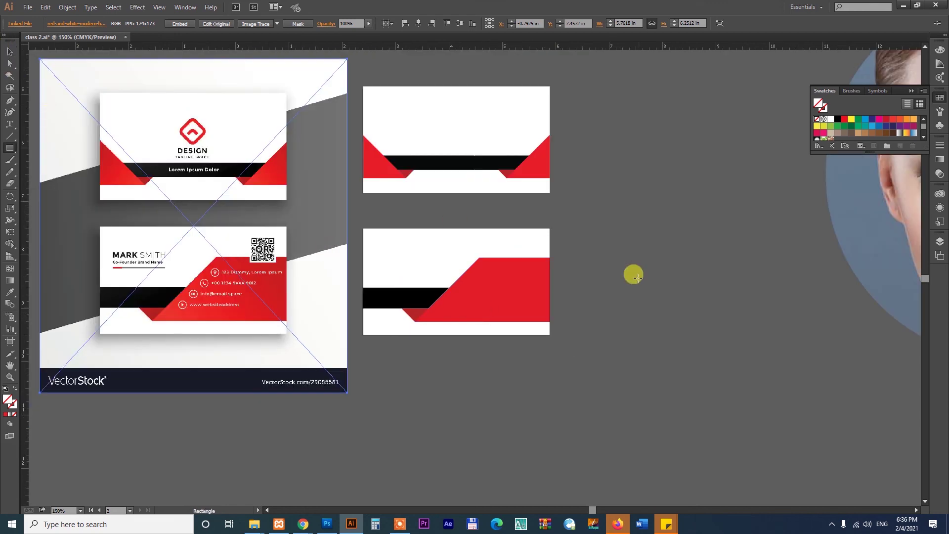
{"action": "mouse_move", "coordinate": [633, 317]}
{"action": "left_mouse_down"}
{"action": "mouse_move", "coordinate": [607, 332]}
{"action": "mouse_move", "coordinate": [425, 333]}
{"action": "mouse_move", "coordinate": [756, 343]}
{"action": "left_mouse_up"}
{"action": "left_click_drag", "start_coordinate": [330, 280], "coordinate": [307, 271]}
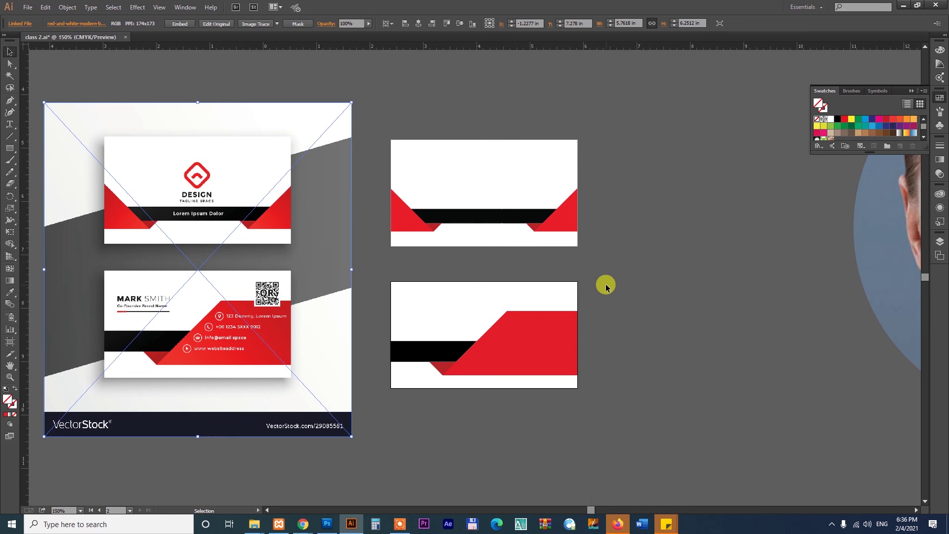
{"action": "left_click_drag", "start_coordinate": [487, 271], "coordinate": [557, 275]}
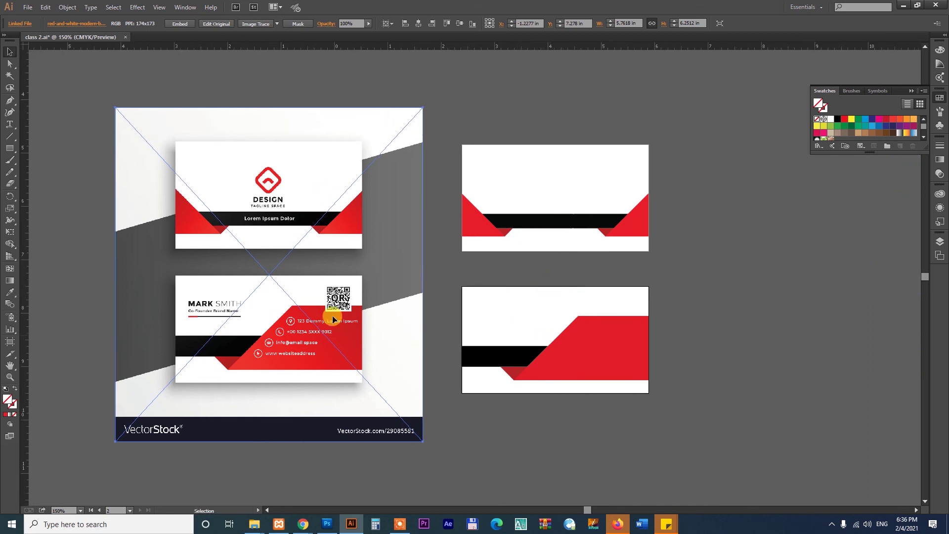
{"action": "key", "text": "z"}
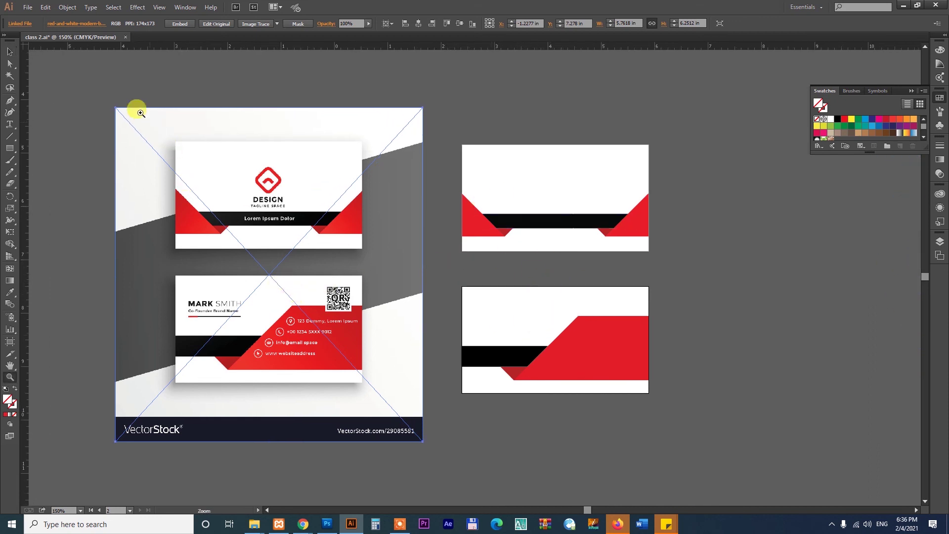
{"action": "left_click_drag", "start_coordinate": [136, 112], "coordinate": [658, 442]}
{"action": "key", "text": "v"}
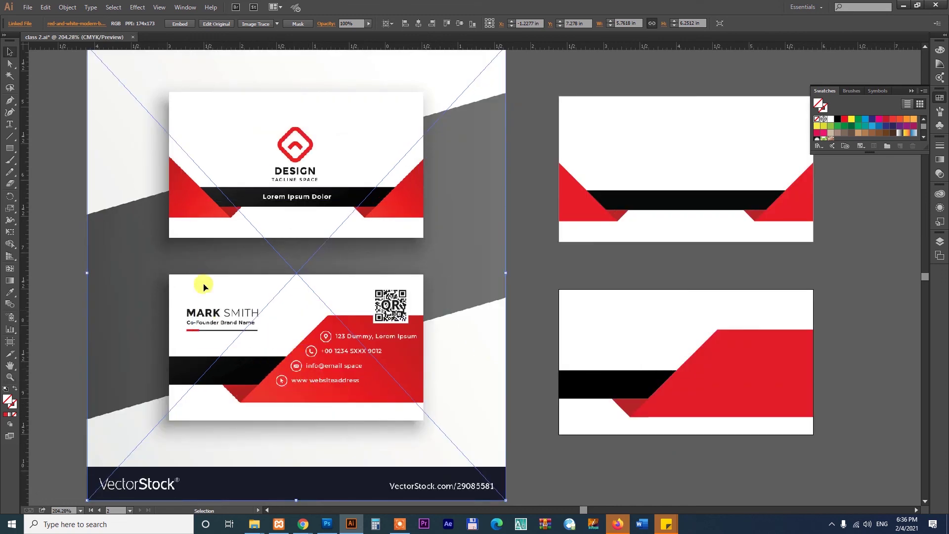
{"action": "left_click_drag", "start_coordinate": [790, 367], "coordinate": [759, 358]}
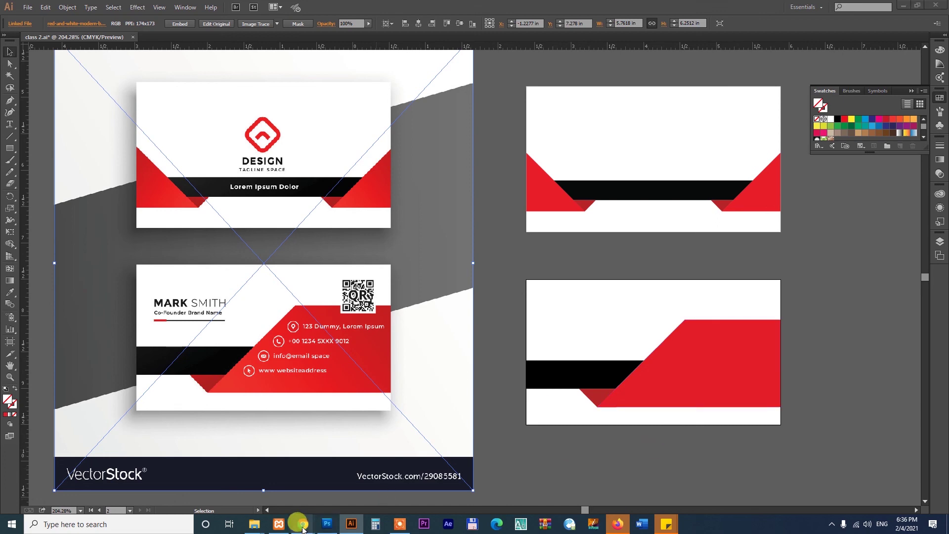
Switch to the browser showing the Sargodha Training Institute YouTube channel
{"action": "mouse_move", "coordinate": [302, 524]}
{"action": "left_click", "coordinate": [247, 475]}
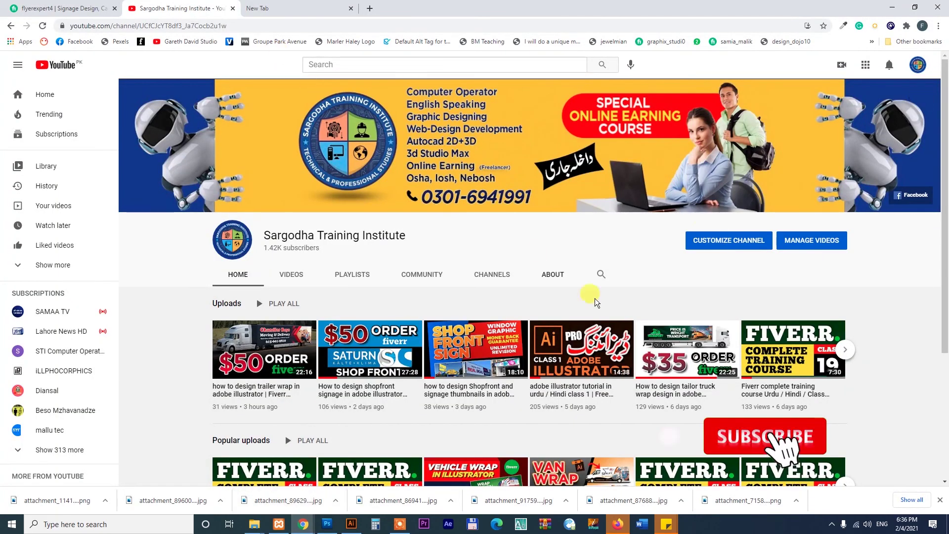